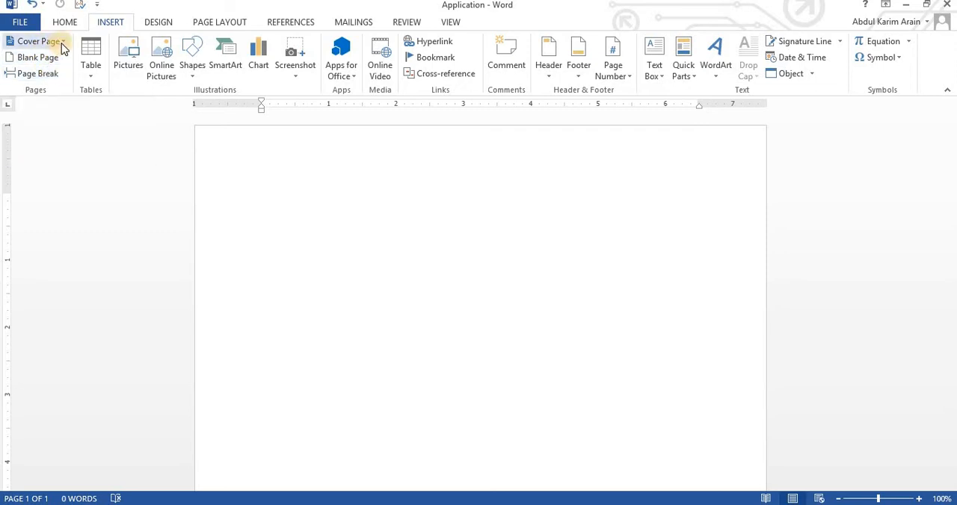
Insert the built-in cover page with the purple border and the red toy car picture.
left_click(60, 42)
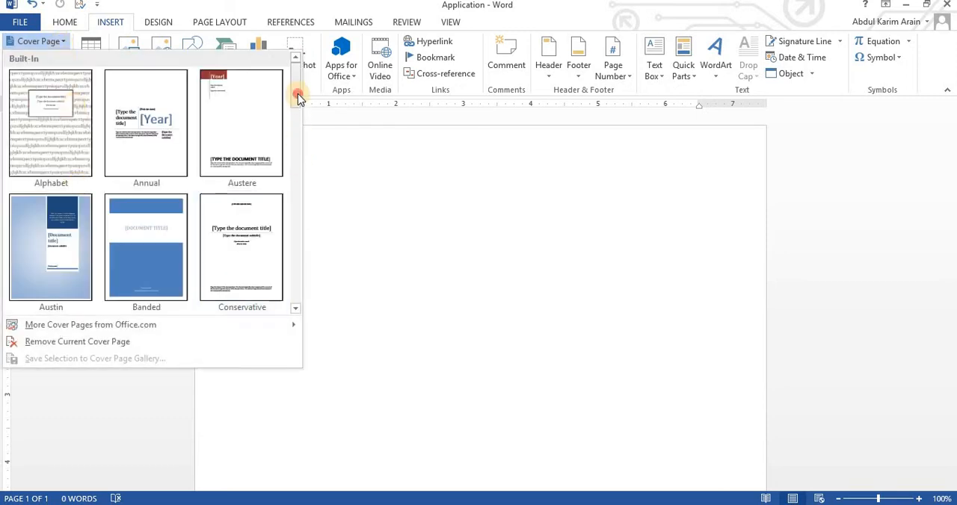
left_click_drag(297, 97, 298, 255)
left_click(137, 187)
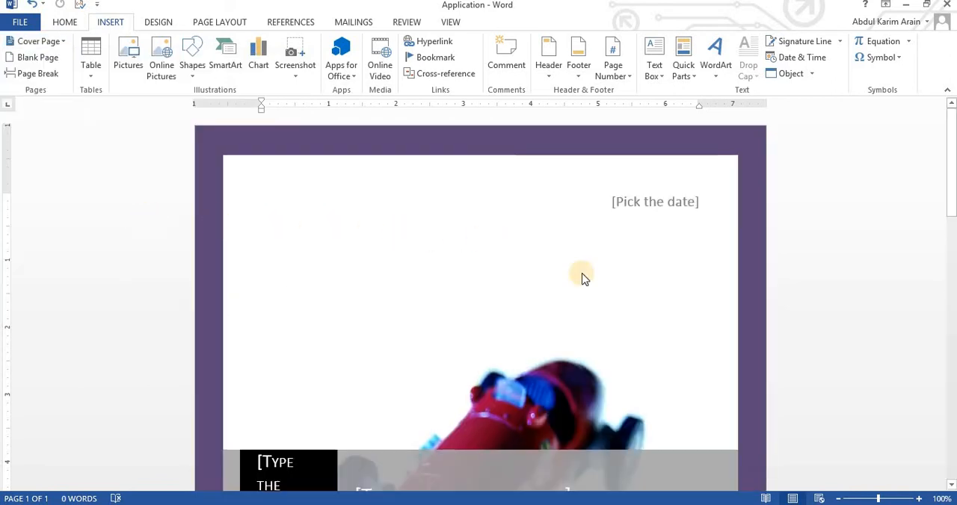
scroll(655, 282, "down", 9)
scroll(655, 281, "up", 6)
scroll(655, 281, "down", 3)
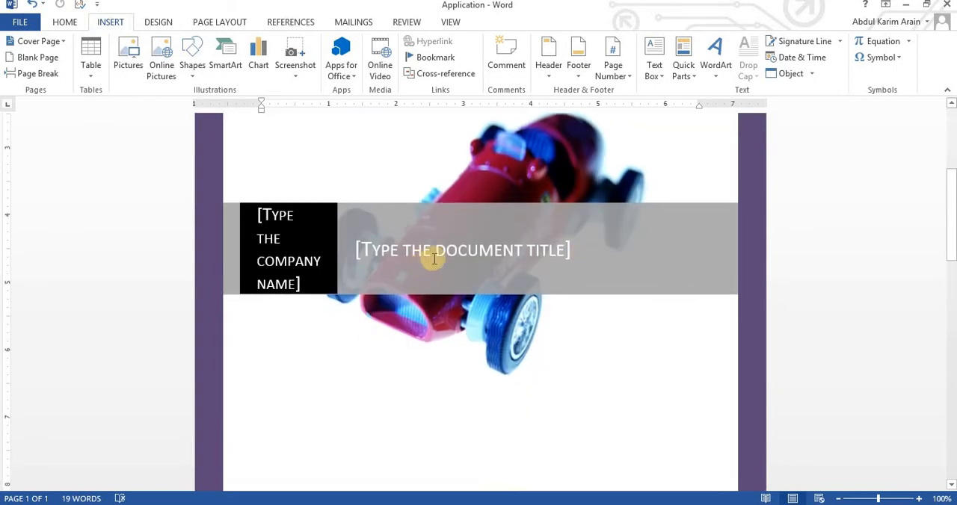
Enter "The Real heros" as the document title on the cover page.
left_click(567, 252)
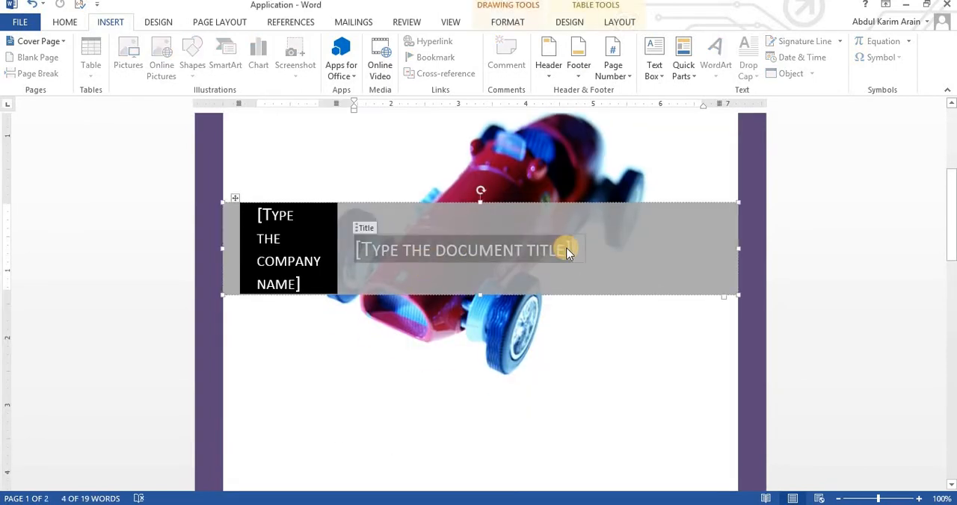
type("The Real heros")
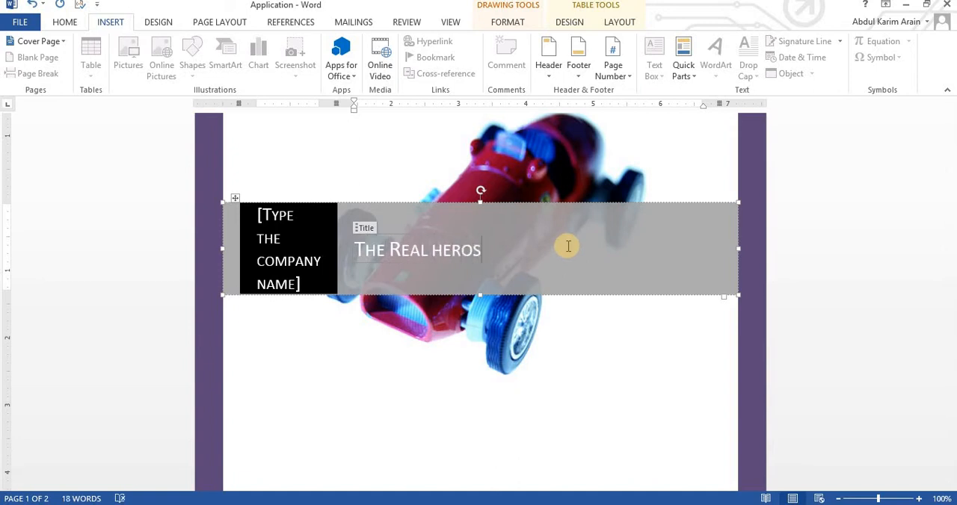
left_click(502, 243)
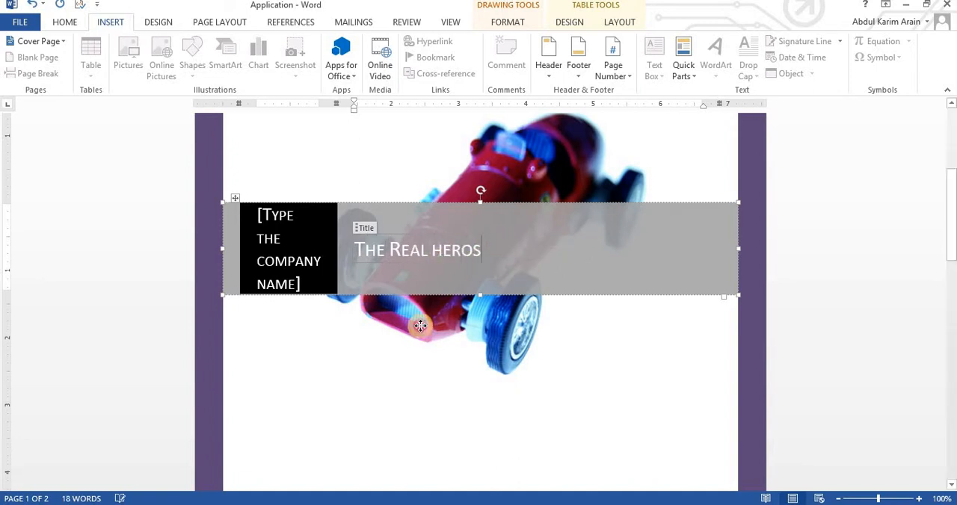
Examine the cover page layout, from the date field down to the company name and title band.
left_click(302, 256)
scroll(524, 262, "up", 3)
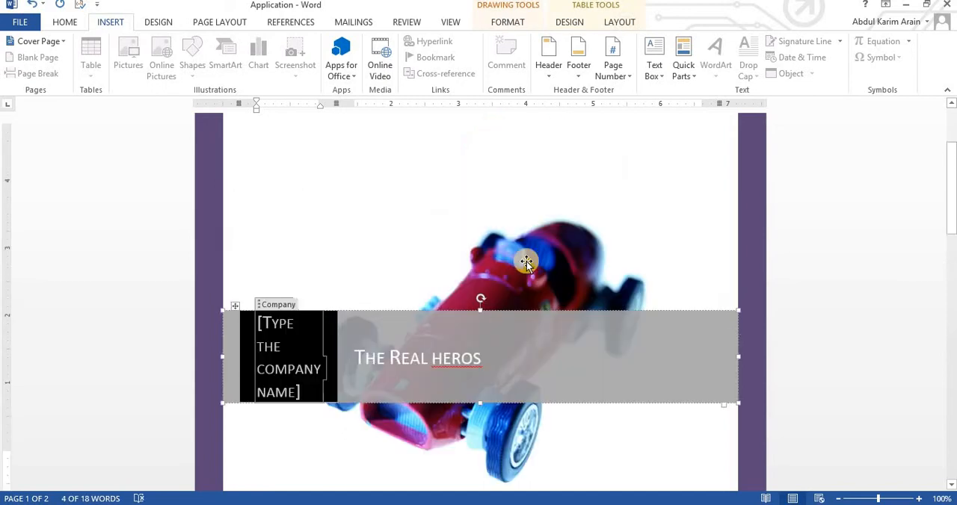
scroll(528, 259, "up", 3)
scroll(541, 229, "down", 12)
scroll(378, 419, "up", 10)
scroll(609, 323, "down", 3)
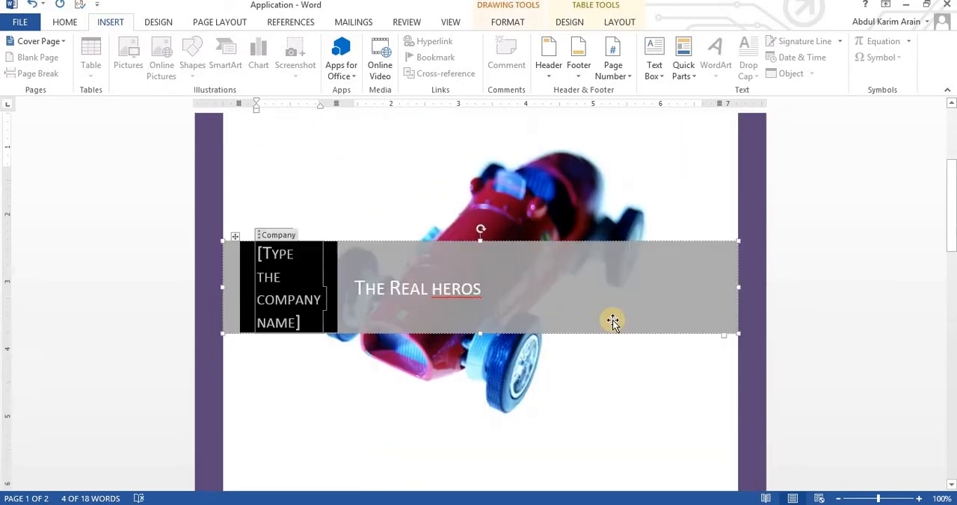
scroll(612, 322, "down", 9)
scroll(577, 293, "up", 14)
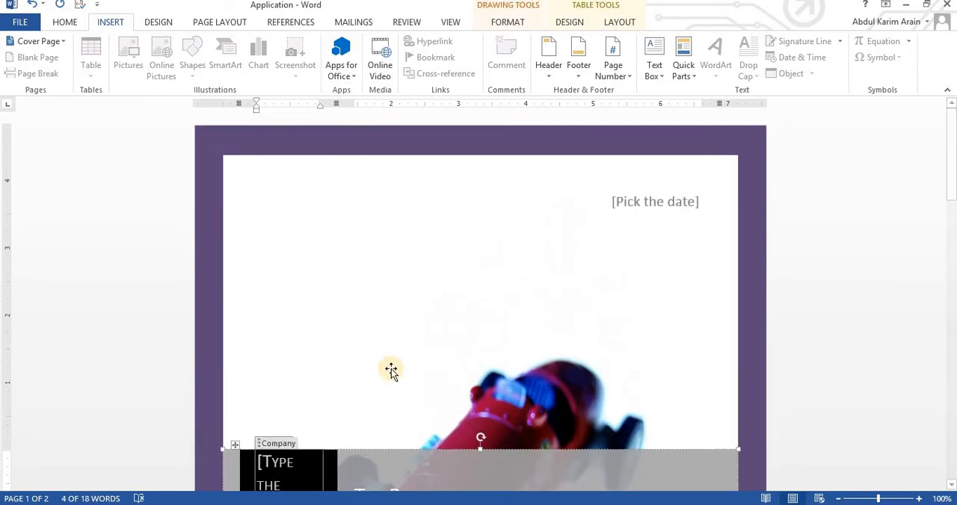
scroll(457, 364, "down", 10)
scroll(463, 335, "up", 10)
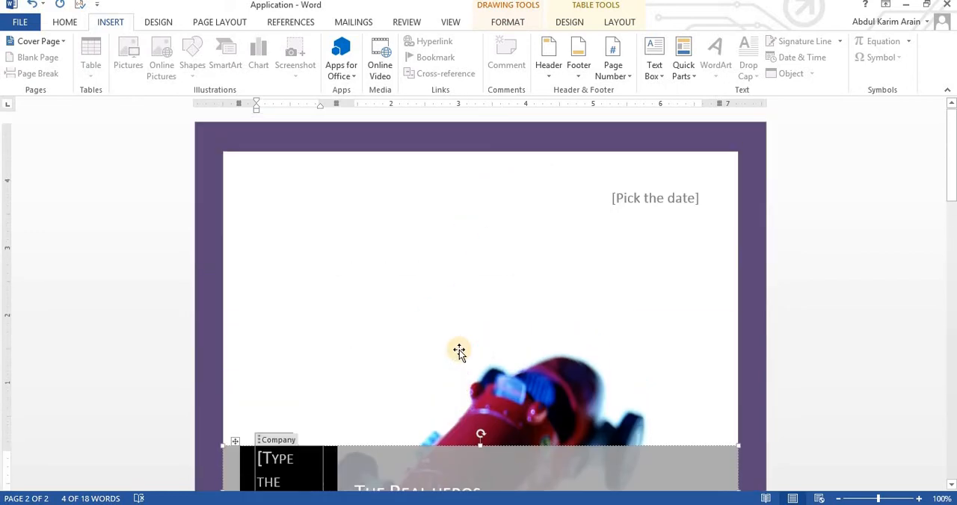
Remove the current cover page from the document.
left_click(292, 148)
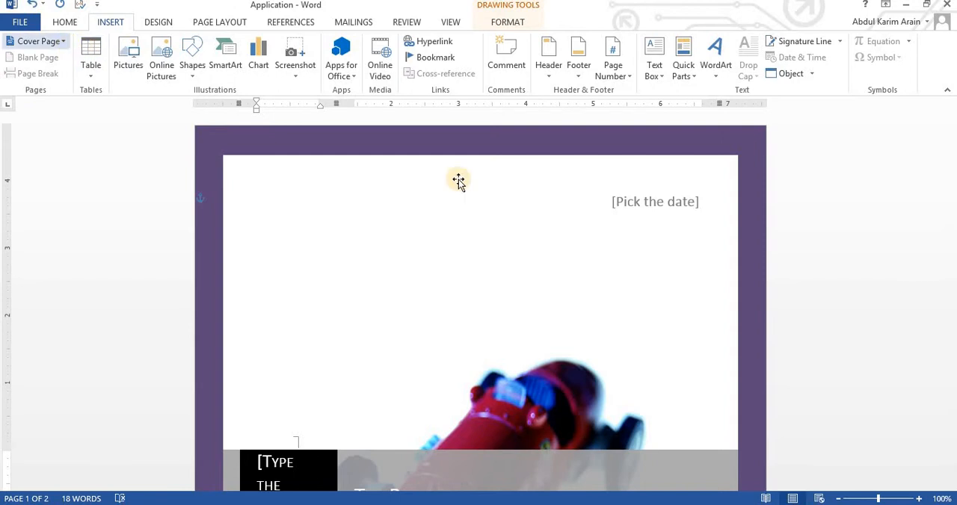
left_click(394, 214)
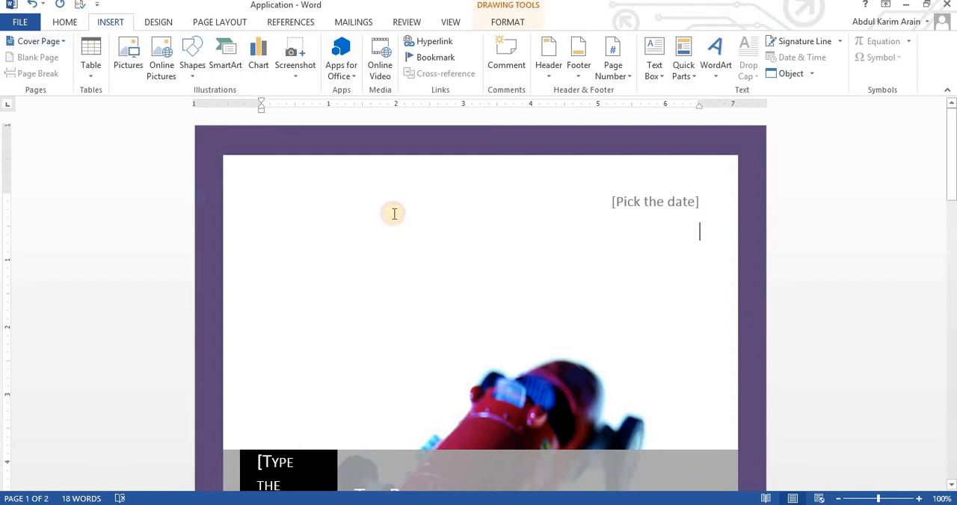
right_click(328, 133)
left_click(263, 257)
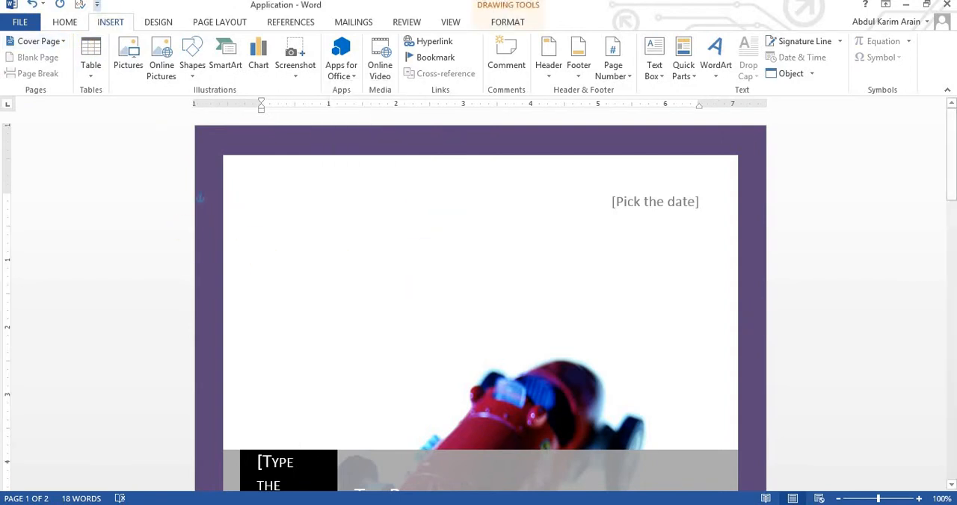
left_click(45, 41)
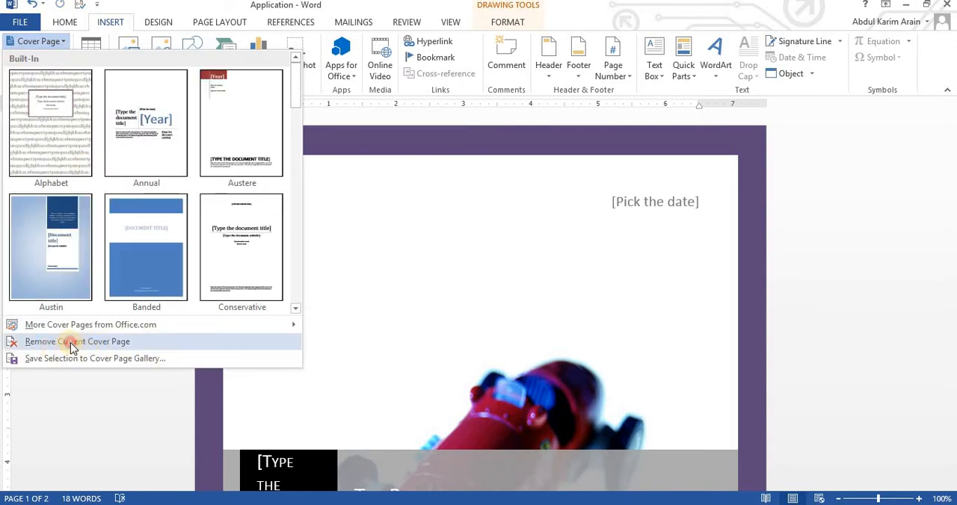
left_click(70, 342)
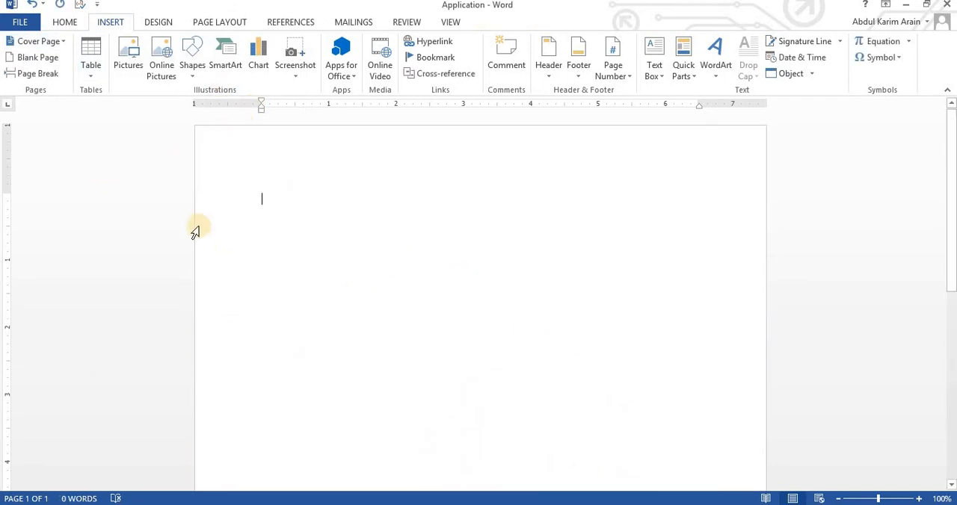
scroll(302, 294, "down", 5)
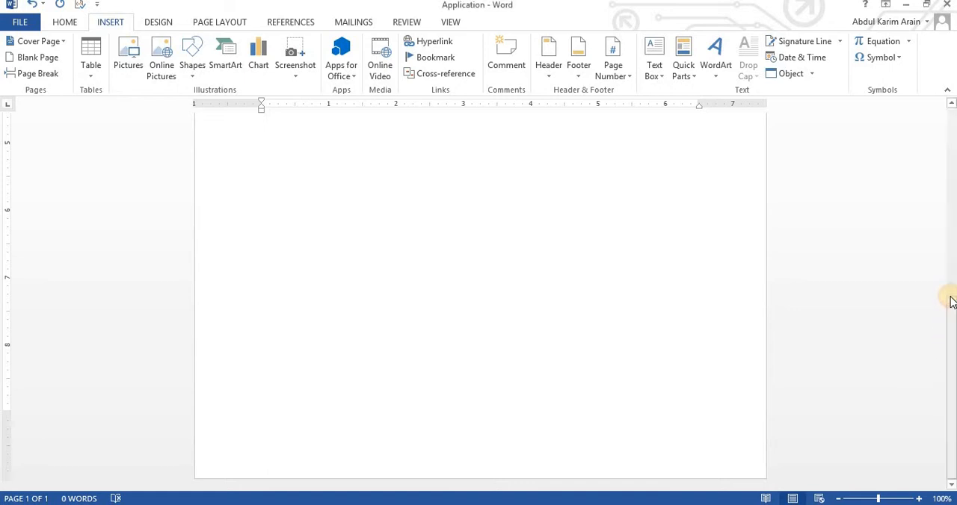
Insert two blank pages after the first page and review them.
left_click(954, 154)
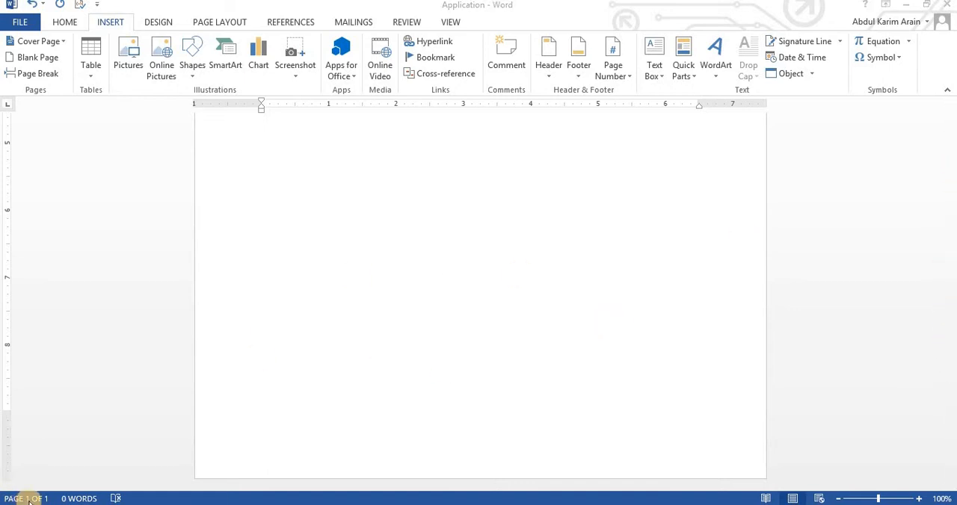
left_click(25, 59)
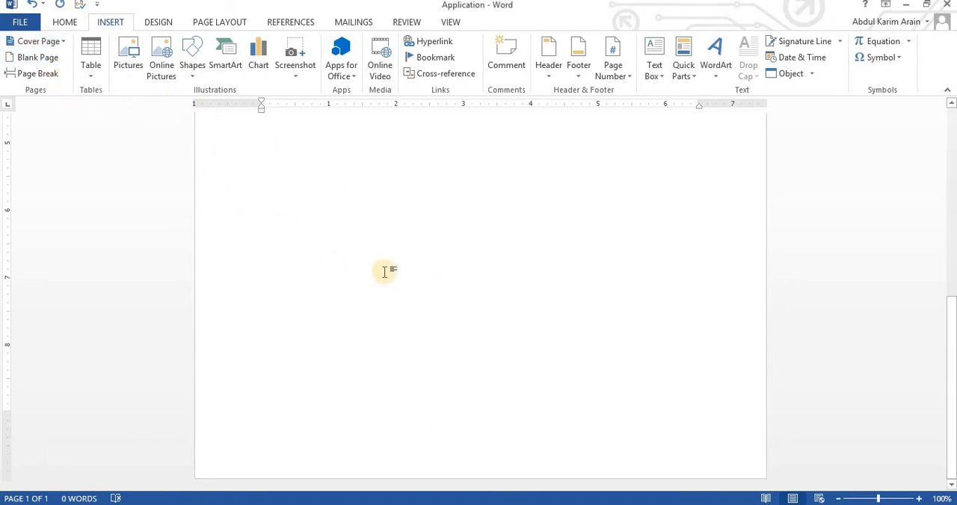
scroll(367, 256, "up", 8)
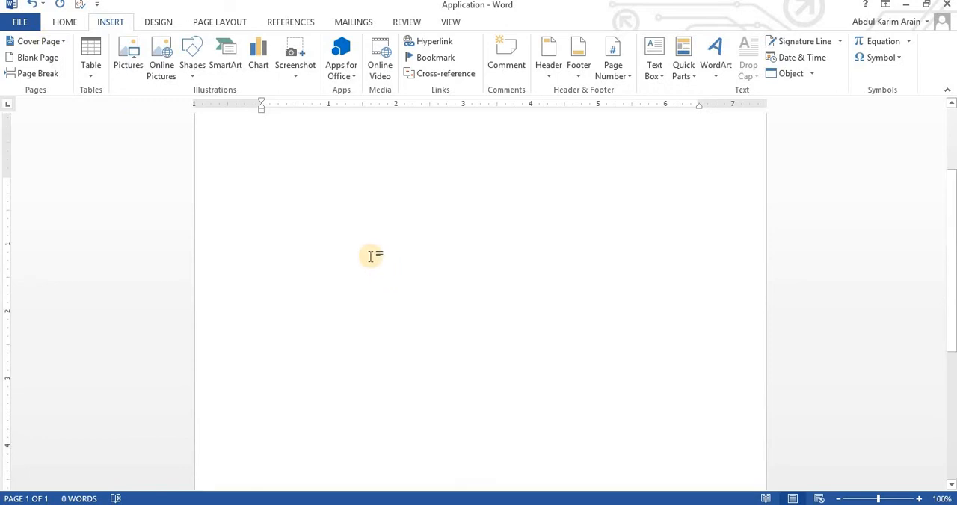
left_click(39, 57)
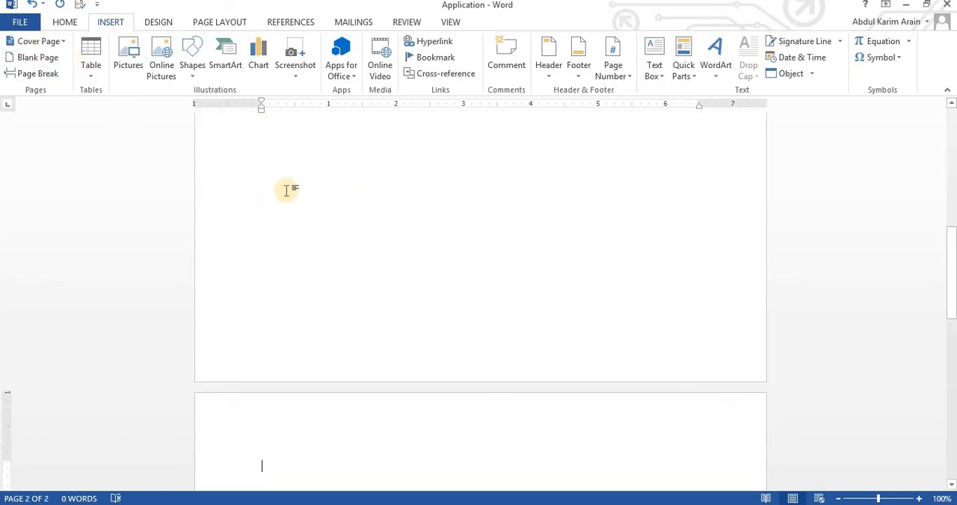
scroll(393, 419, "down", 5)
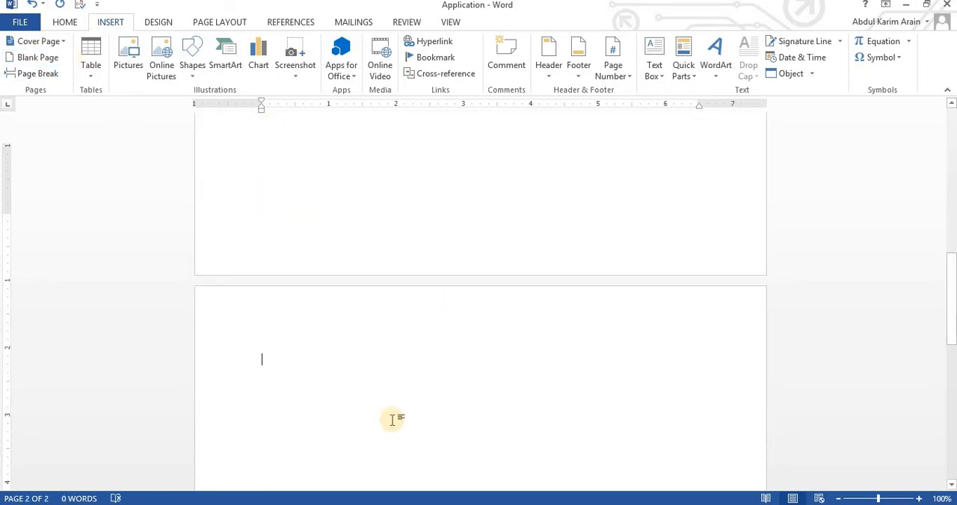
left_click(39, 57)
scroll(293, 401, "down", 5)
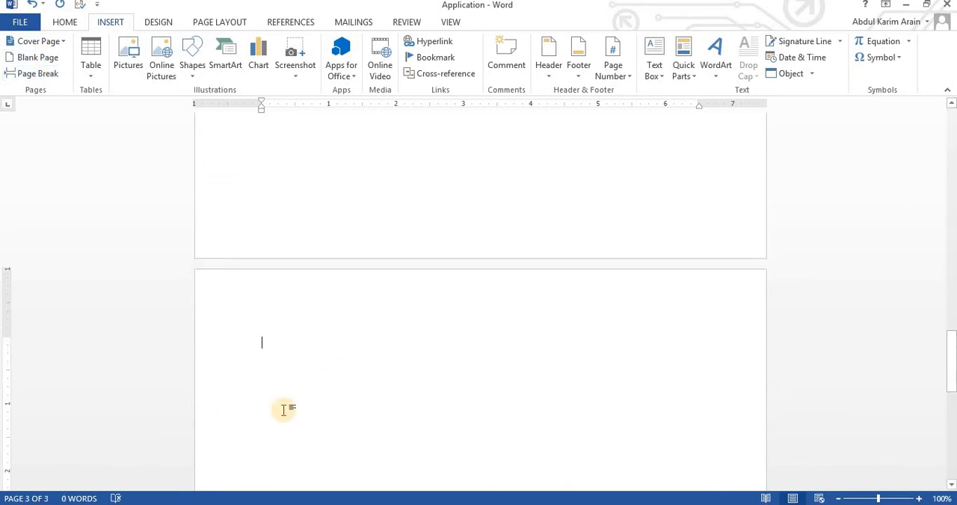
scroll(395, 351, "up", 2)
scroll(395, 349, "down", 3)
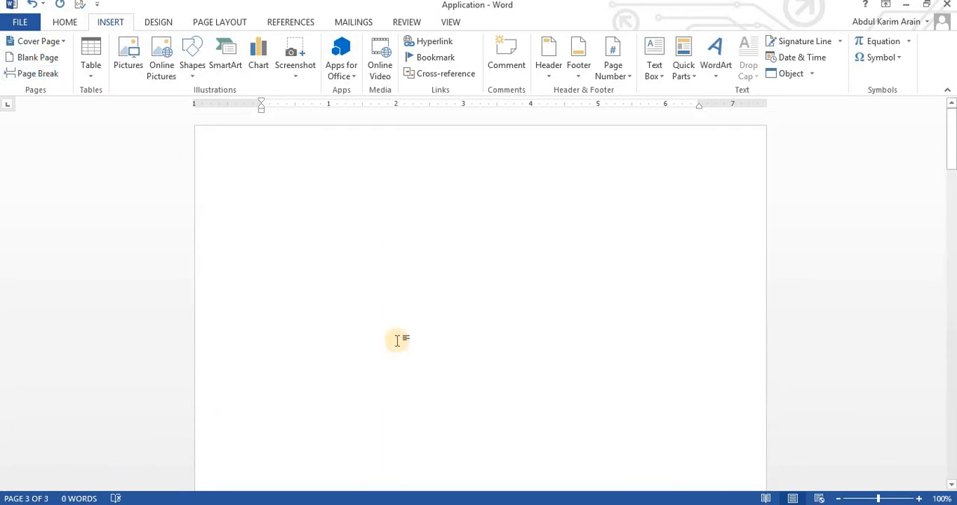
scroll(397, 339, "down", 20)
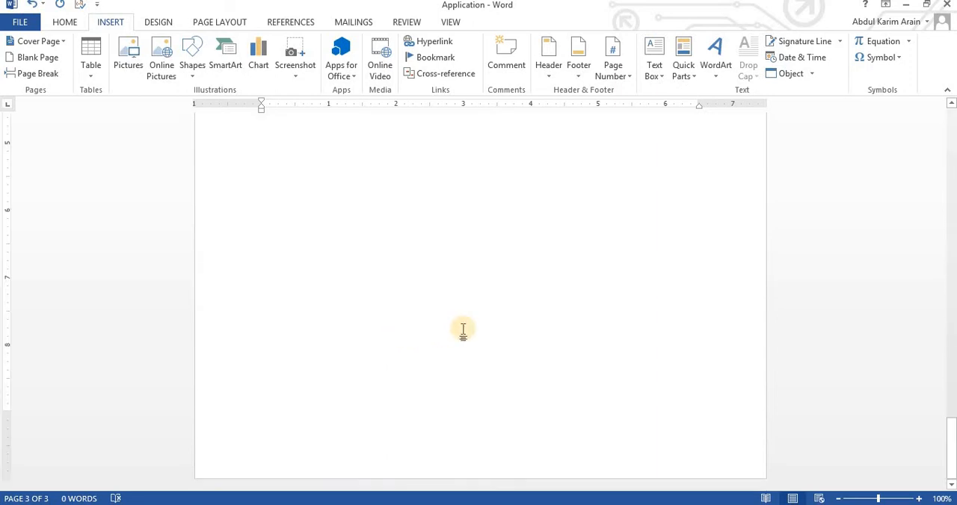
scroll(464, 331, "up", 10)
Generate sample paragraphs at the start of the first page with =rand().
left_click_drag(952, 389, 954, 158)
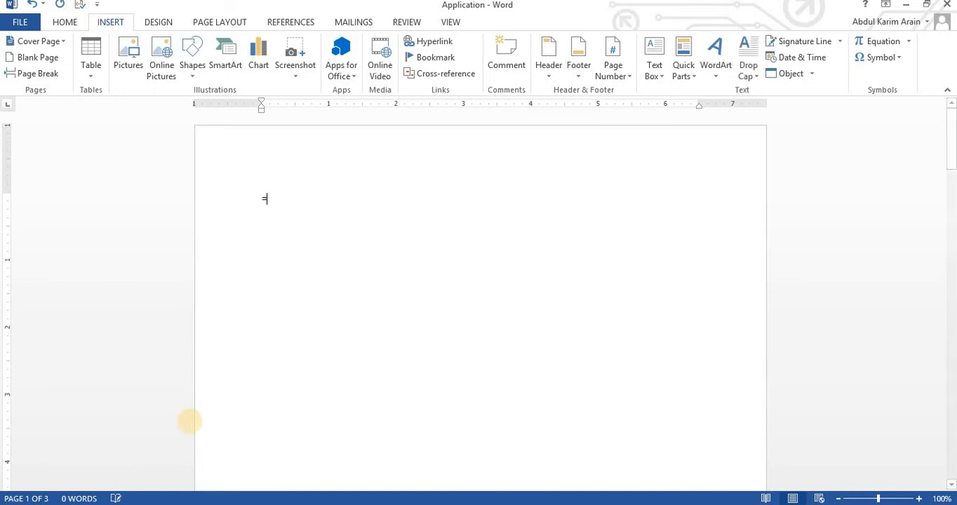
type("ra")
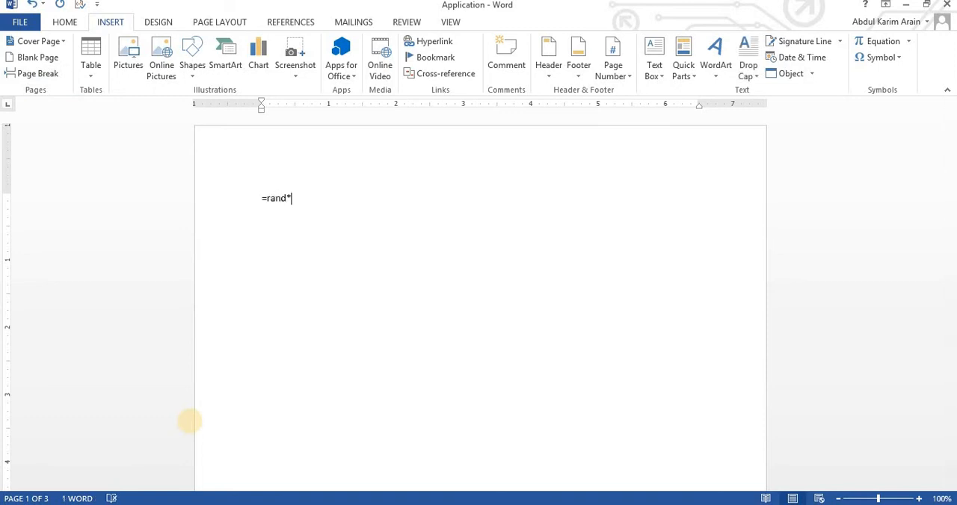
type("nd()")
key("Return")
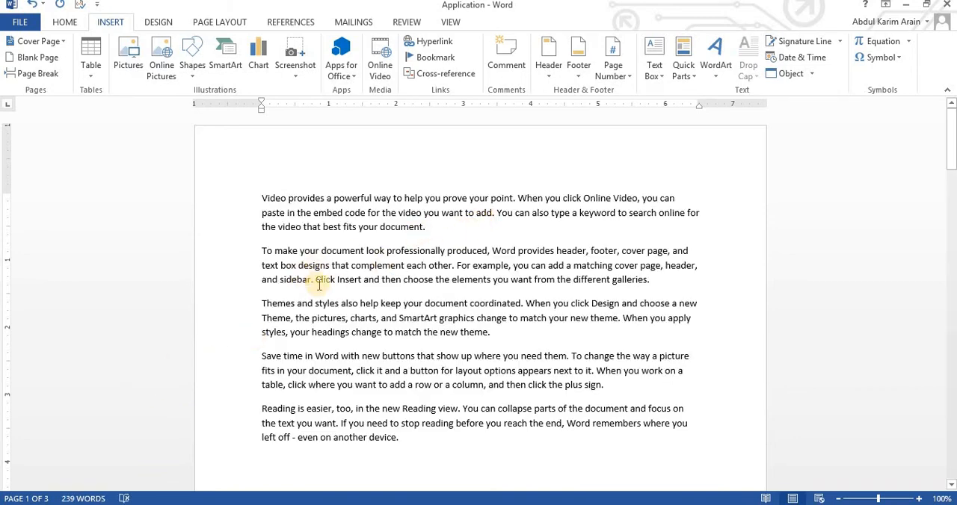
Insert a page break at the end of the second paragraph, after "different galleries.".
left_click(653, 280)
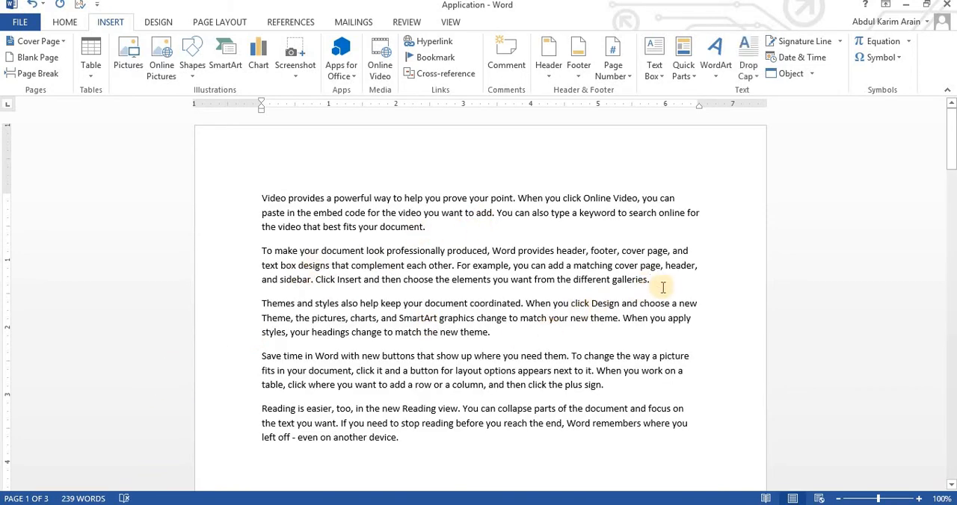
left_click(259, 189, "shift")
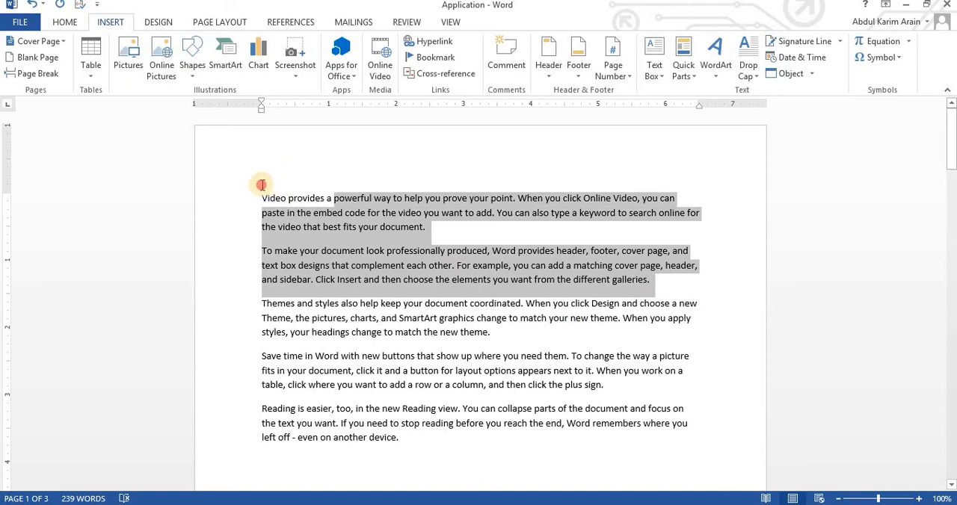
left_click(635, 283)
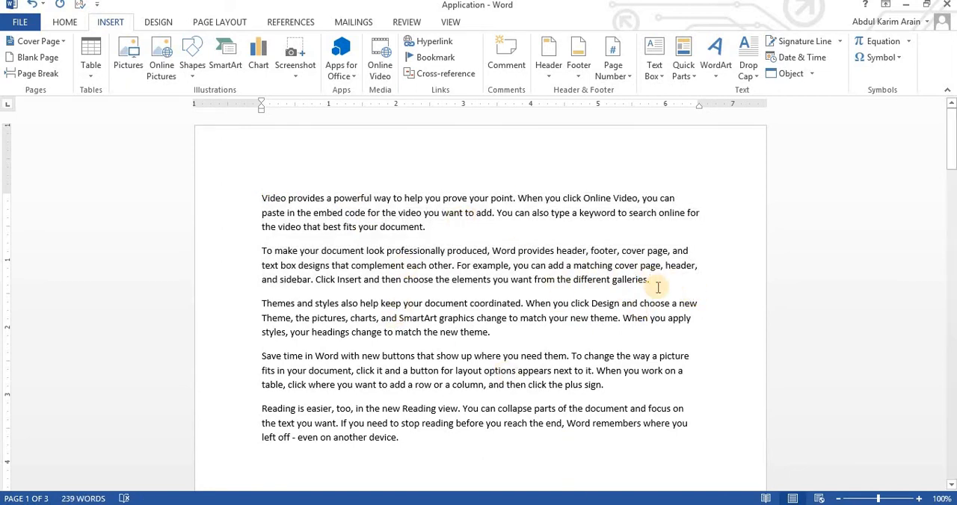
left_click(653, 280)
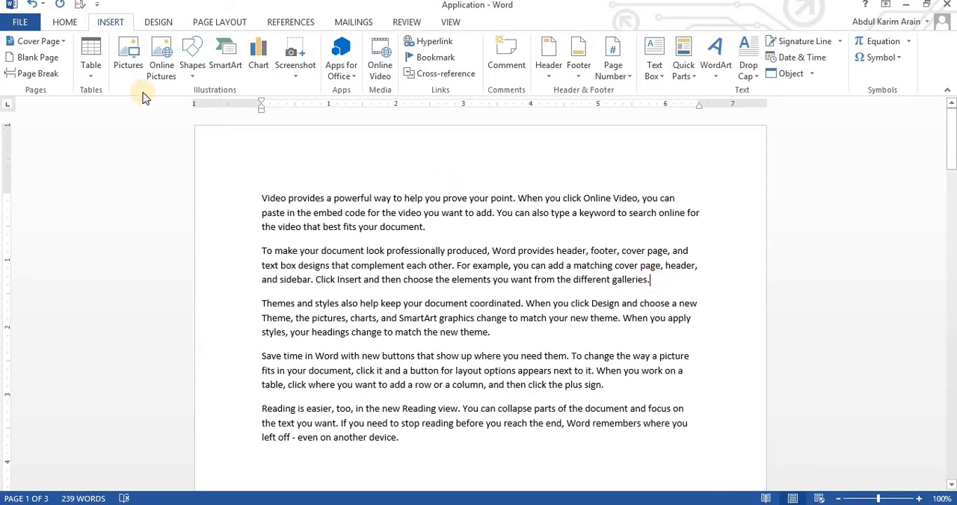
left_click(30, 75)
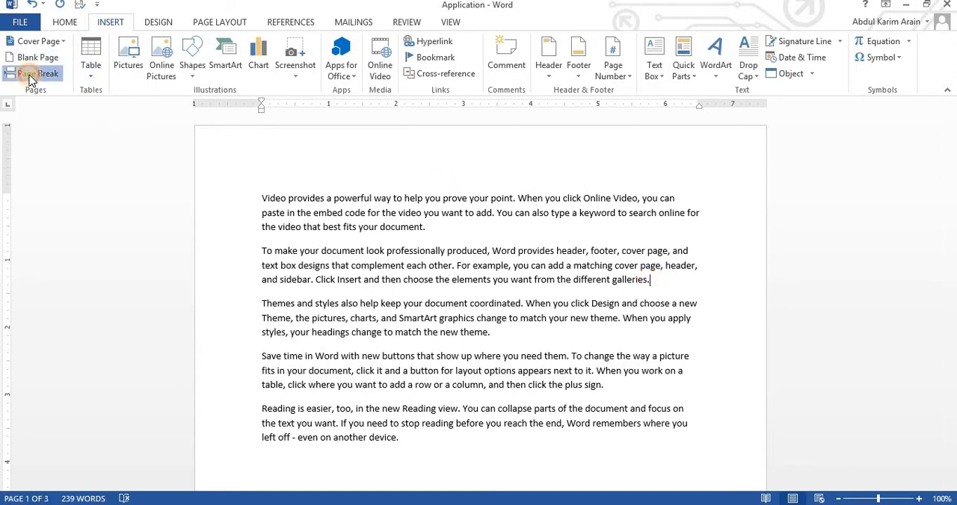
scroll(673, 346, "up", 2)
scroll(673, 346, "up", 15)
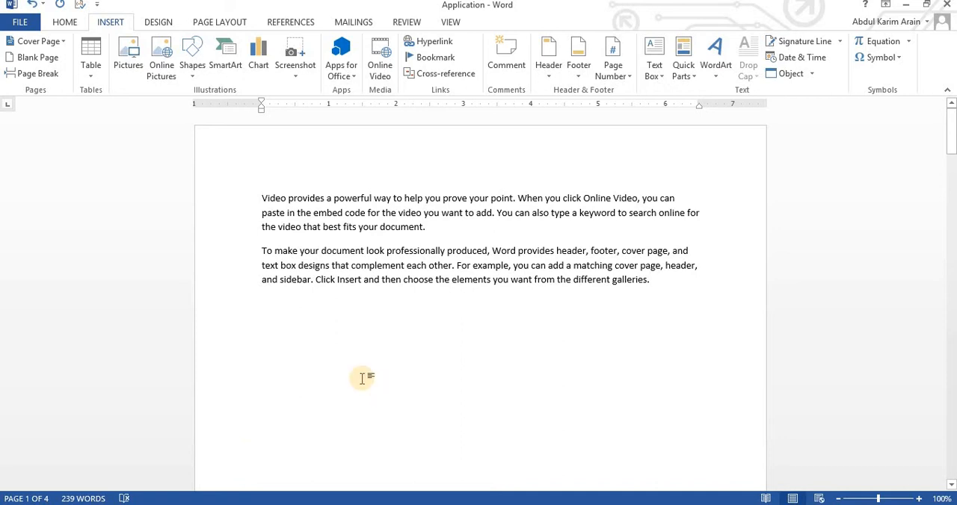
Delete the entire content of the document, including the sample text and page breaks.
key("ctrl+a")
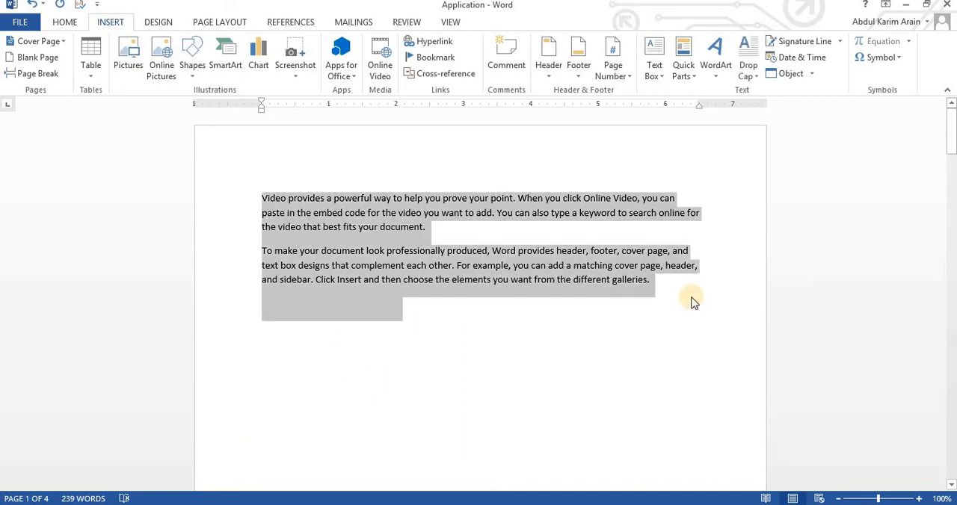
key("Delete")
right_click(688, 297)
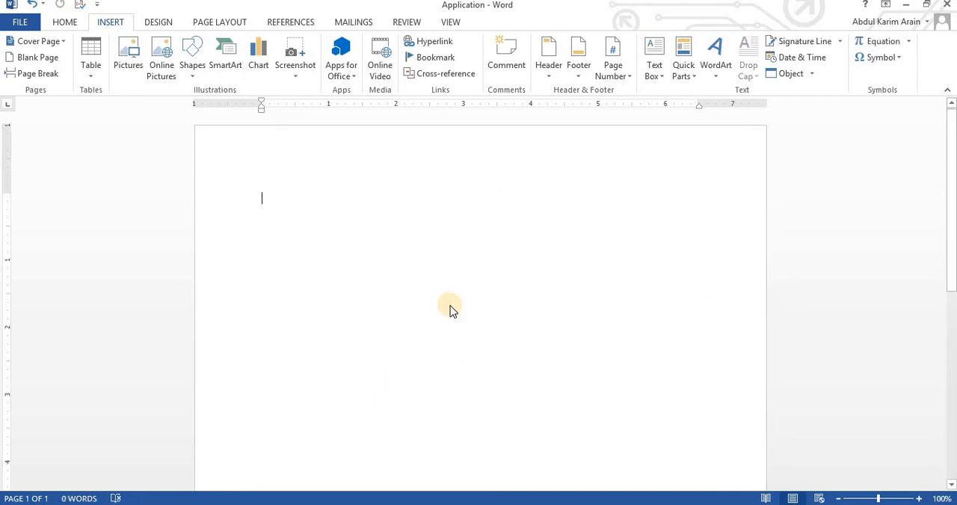
Insert a table of 4 columns and 8 rows in the empty document.
left_click(552, 316)
left_click(98, 79)
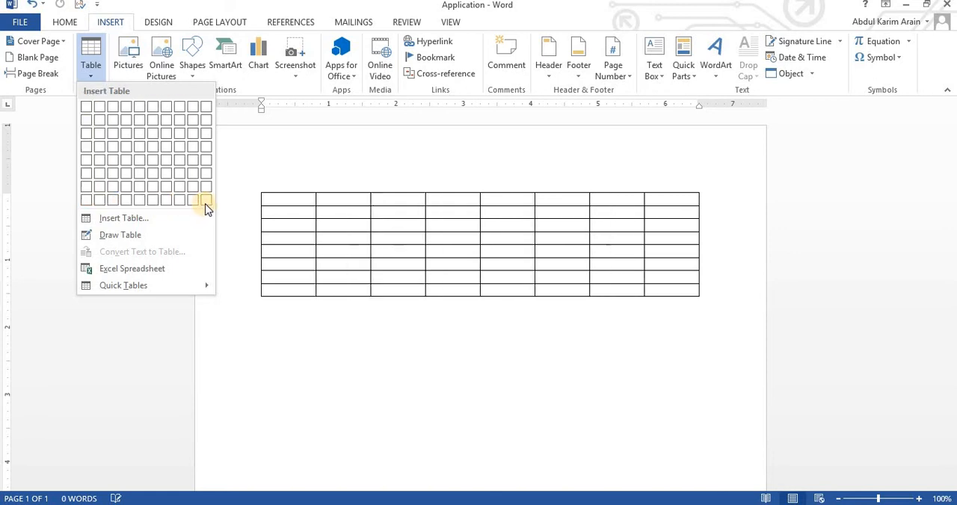
left_click(128, 200)
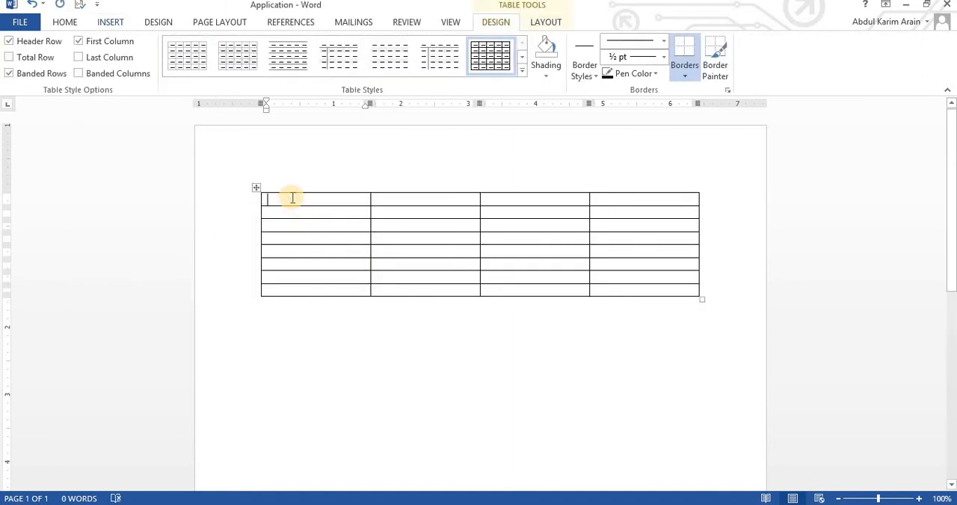
Fill the table's first row with the headings Name, Ffather, caste and Fees.
type("Name")
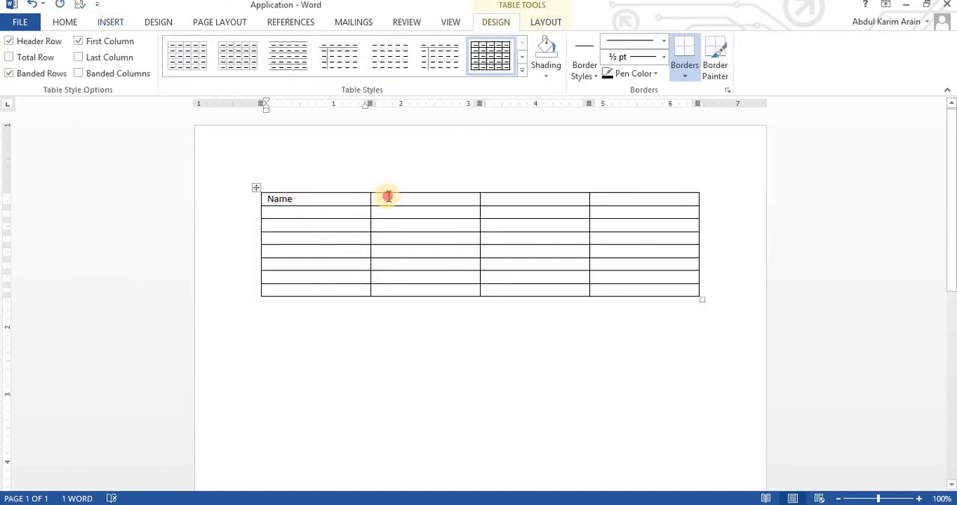
type("F")
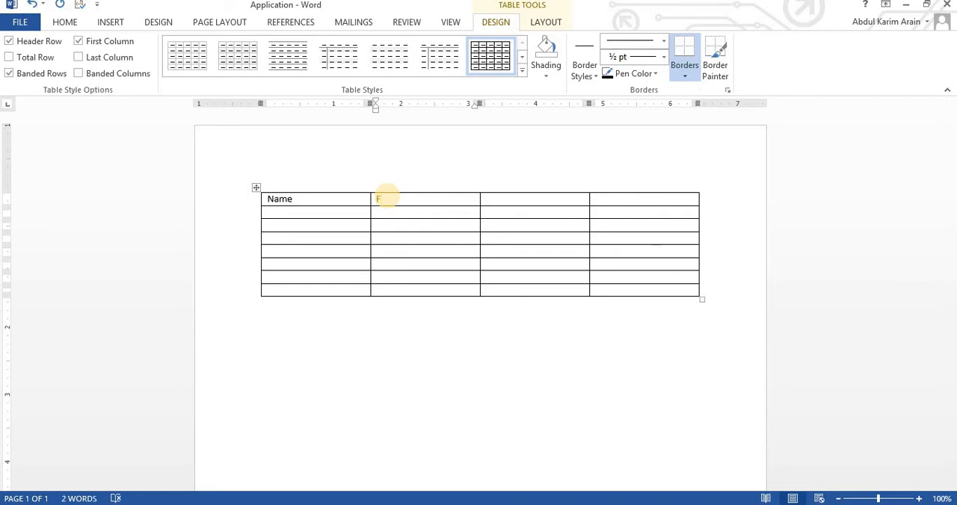
type("father")
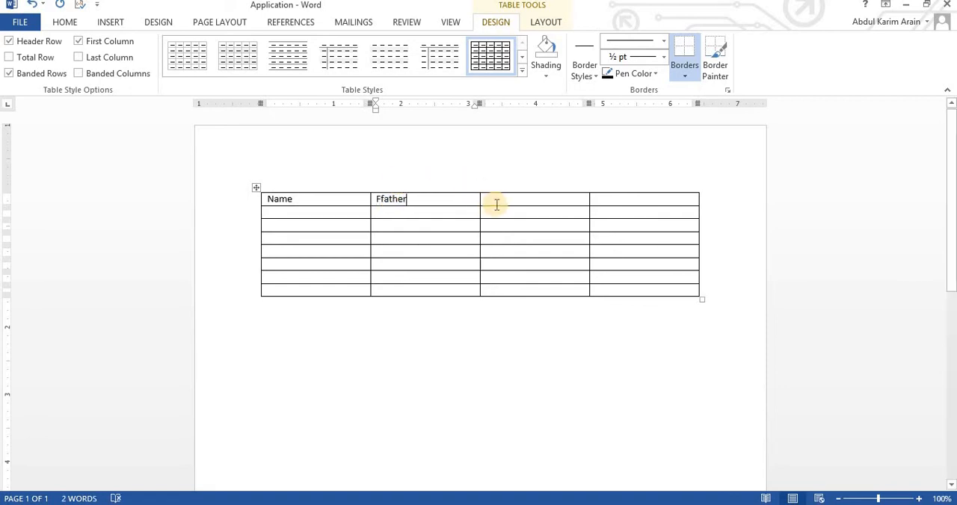
left_click(493, 200)
type("ca")
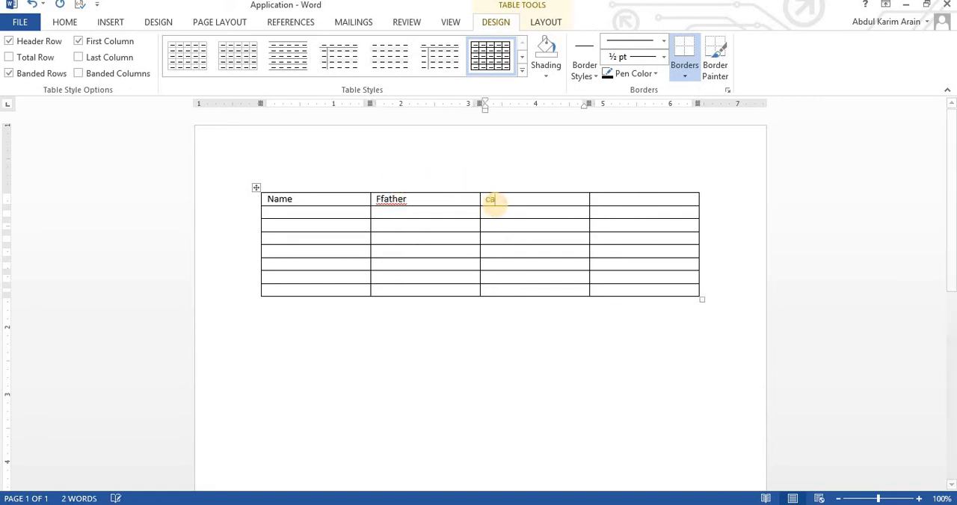
type("ste")
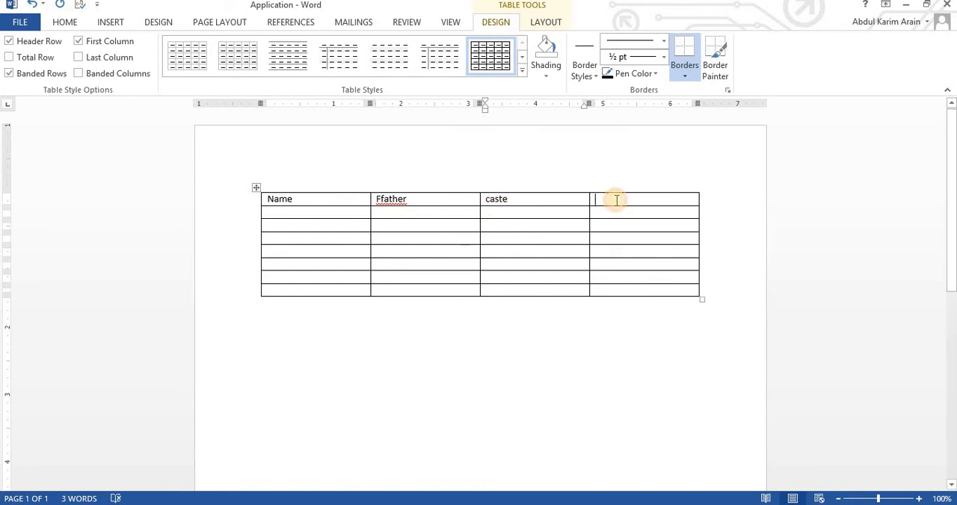
left_click(613, 199)
type("Fees")
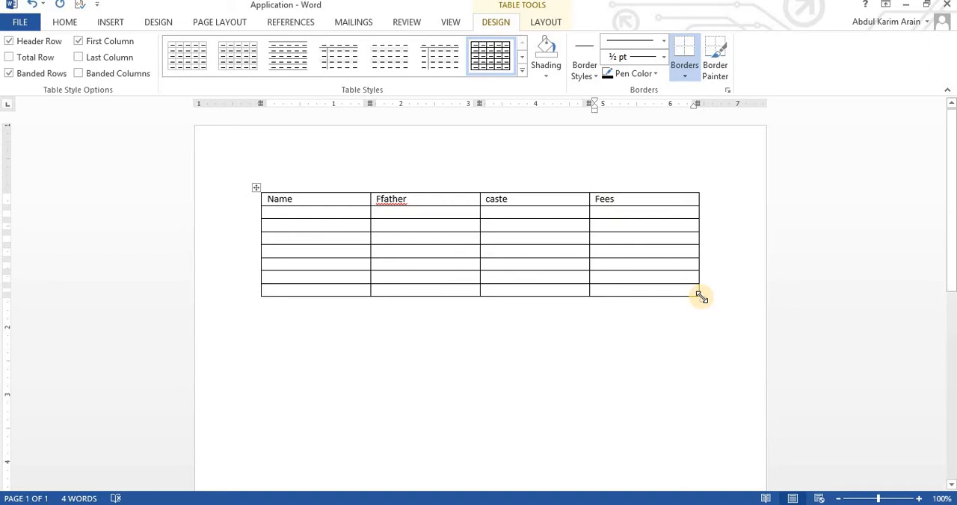
Resize the table to be slightly narrower with taller rows, and clear the contents of its first column.
left_click_drag(703, 303, 658, 209)
scroll(658, 221, "up", 5)
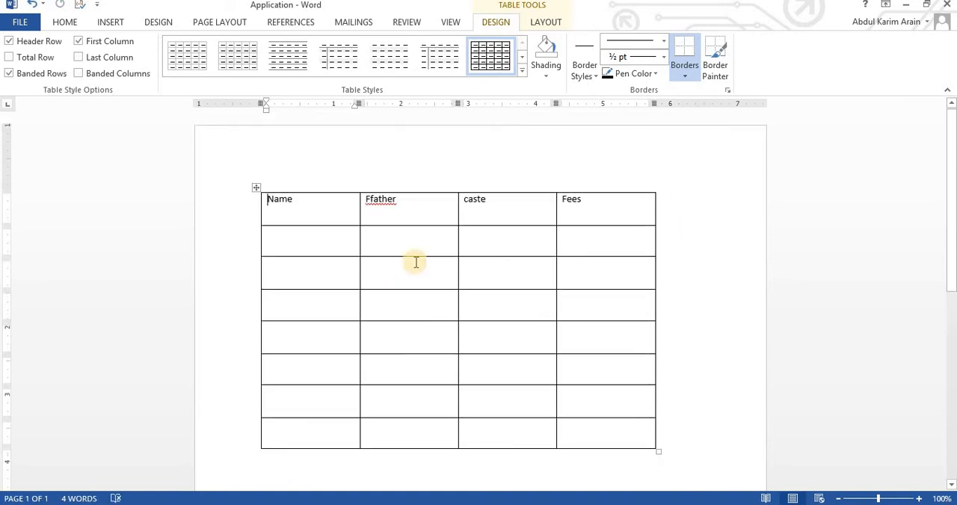
left_click(260, 190)
left_click(284, 200)
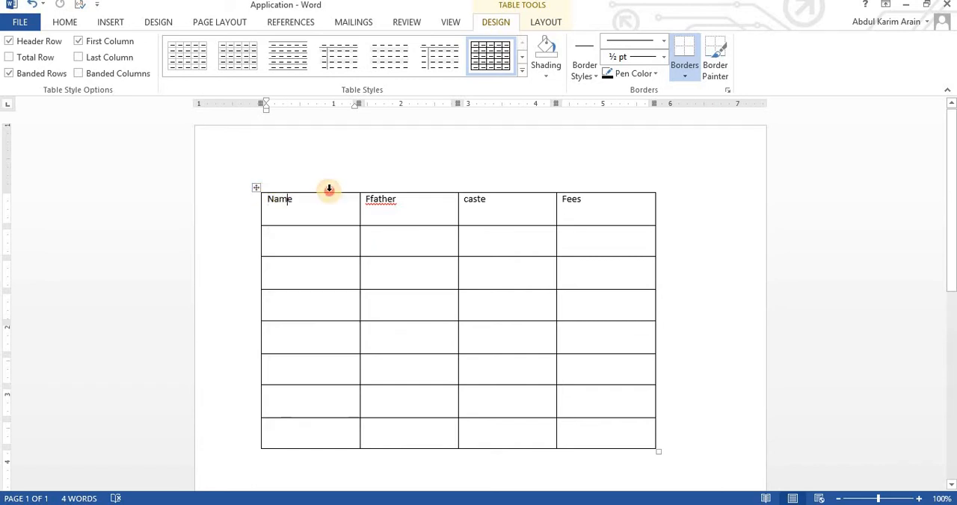
left_click(329, 190)
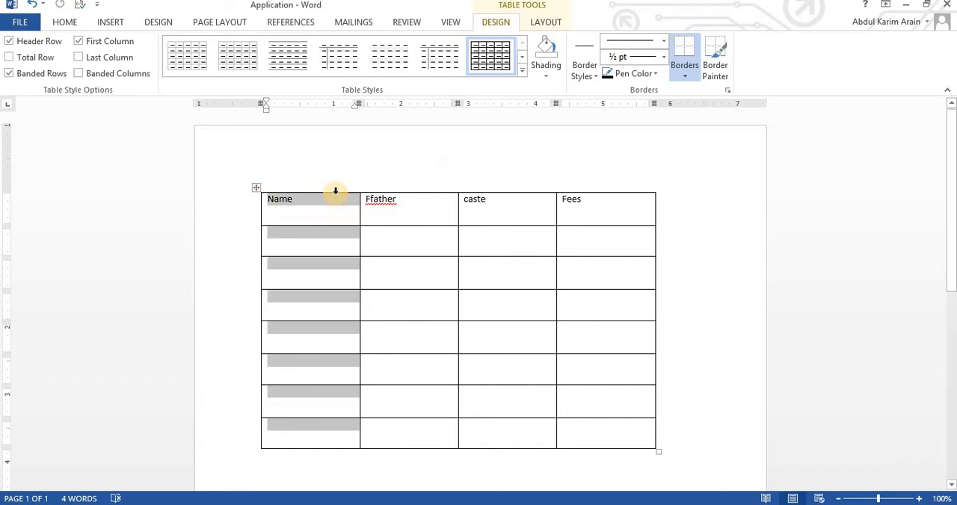
key("Delete")
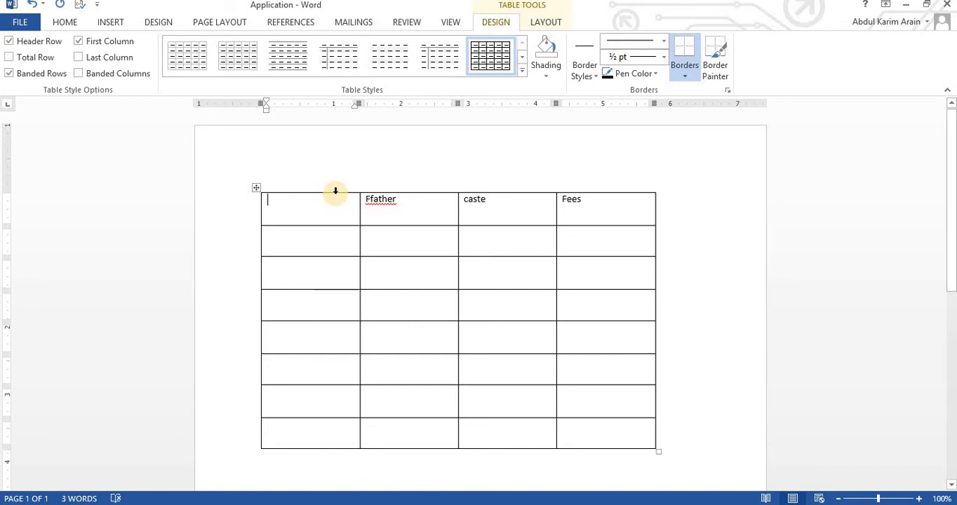
Delete the entire table with the Ffather, caste and Fees headings.
left_click(256, 188)
right_click(256, 191)
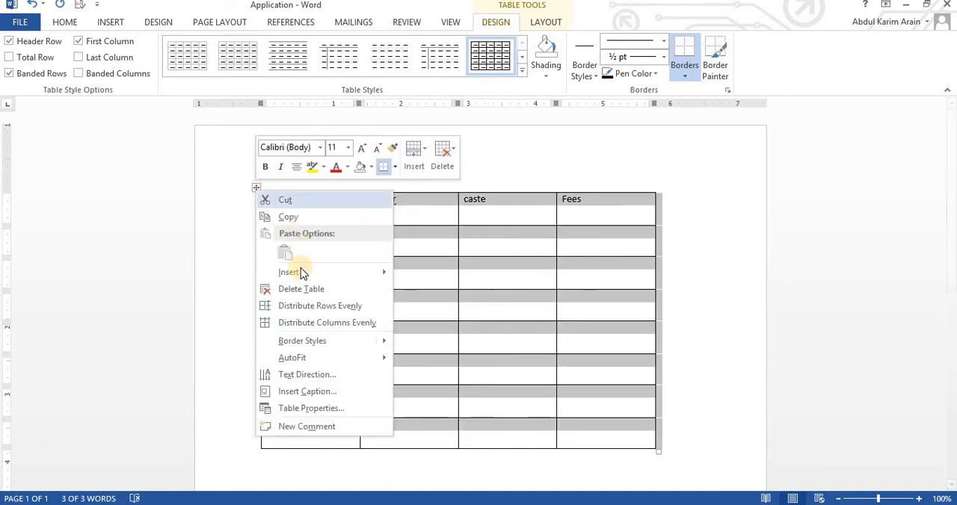
left_click(302, 289)
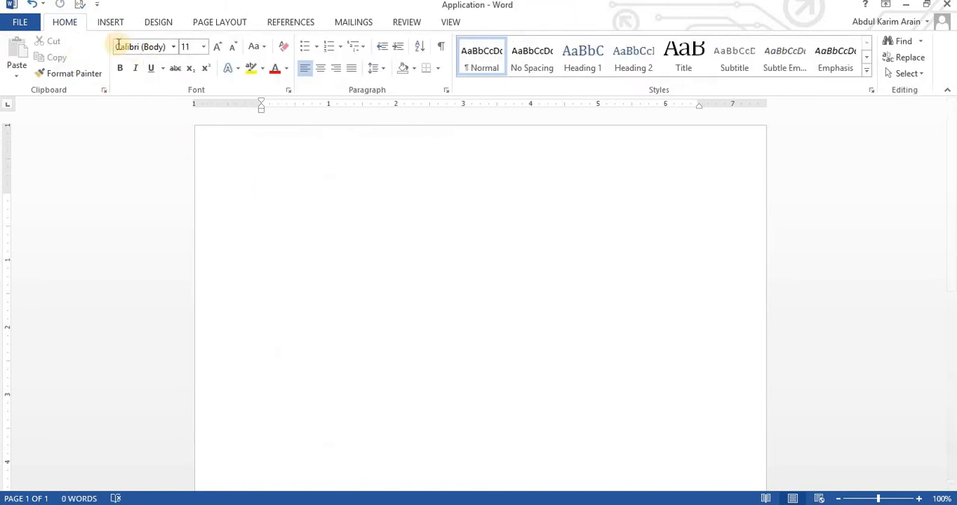
Insert a table of 5 columns and 10 rows with automatic fixed column width by specifying its dimensions.
left_click(105, 22)
left_click(90, 71)
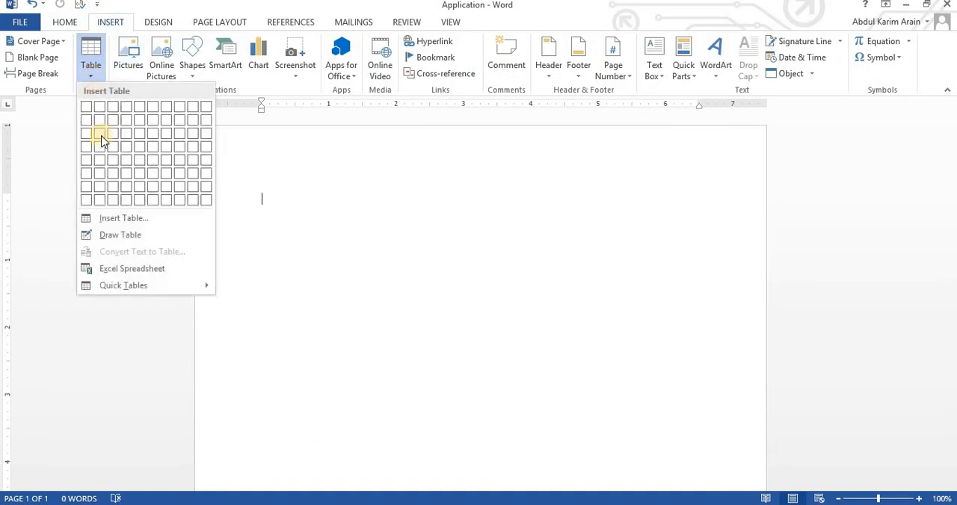
left_click(118, 220)
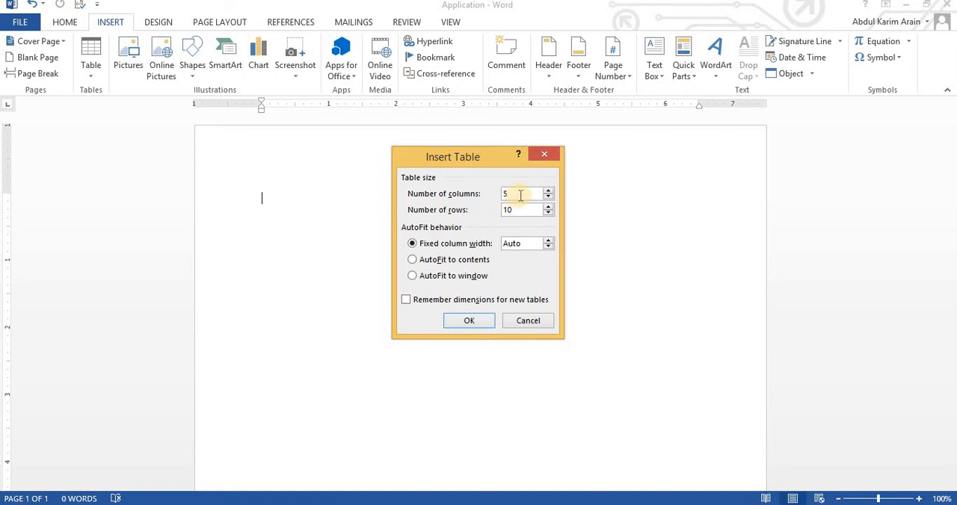
left_click(469, 321)
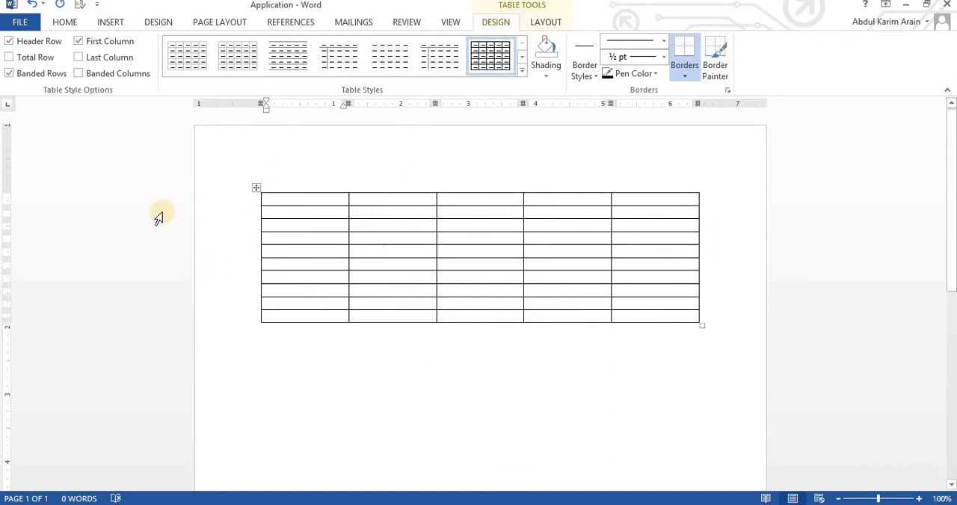
Enable the Total Row and Banded Columns style options for the new table.
left_click(257, 188)
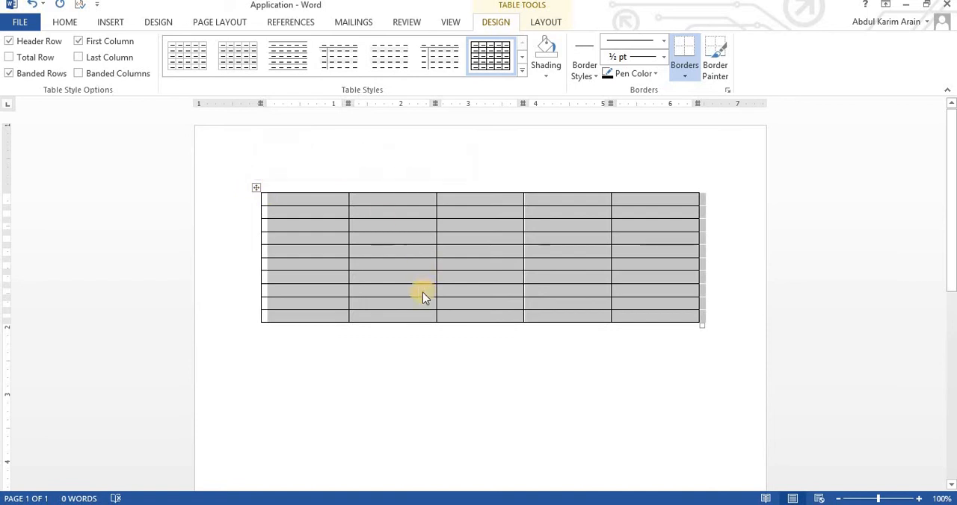
left_click(420, 290)
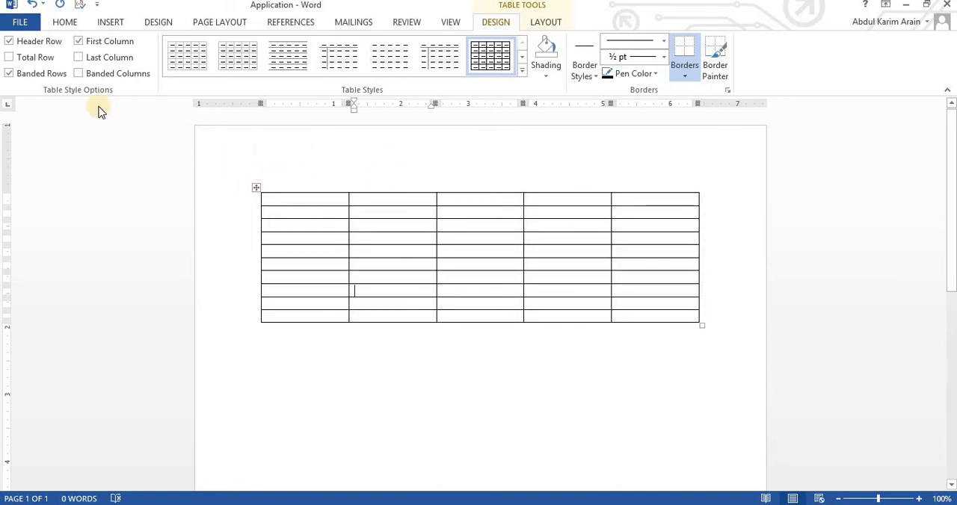
left_click(83, 64)
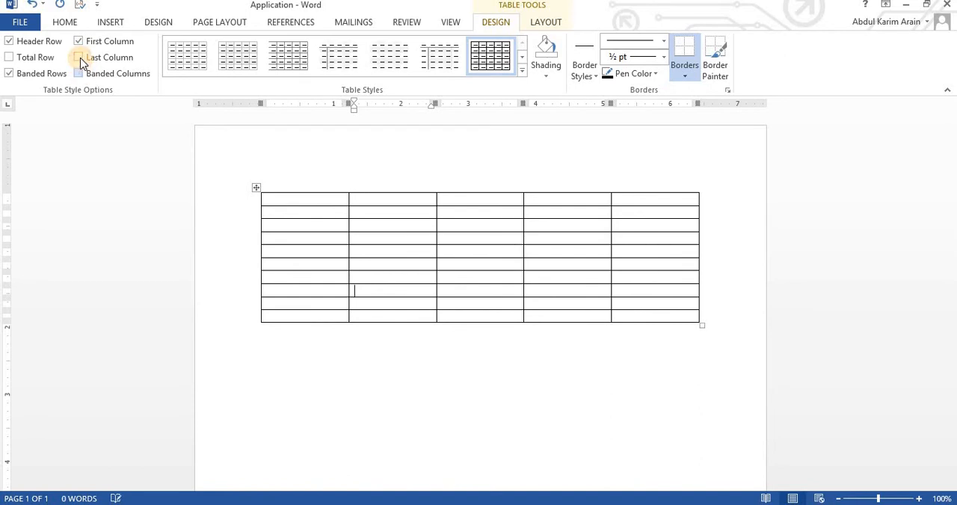
left_click(46, 57)
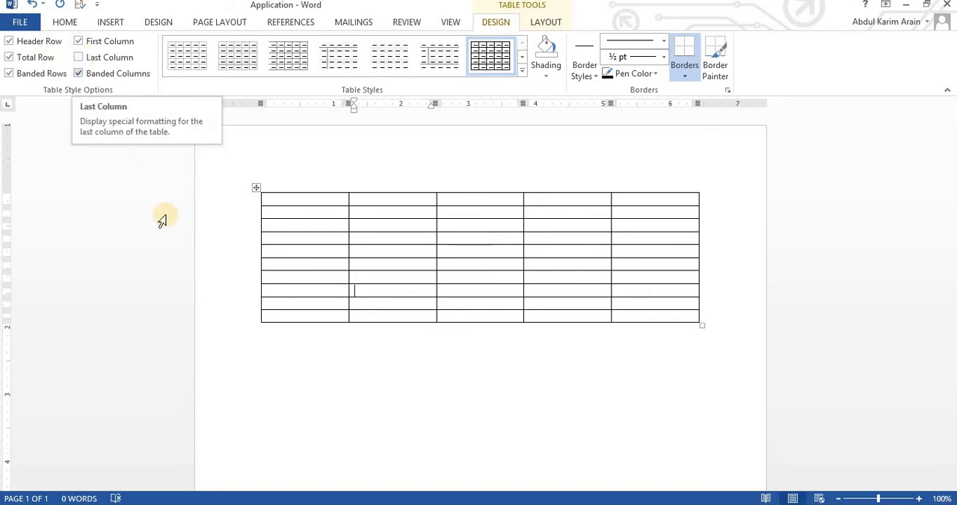
left_click(251, 212)
left_click(252, 278)
left_click(542, 421)
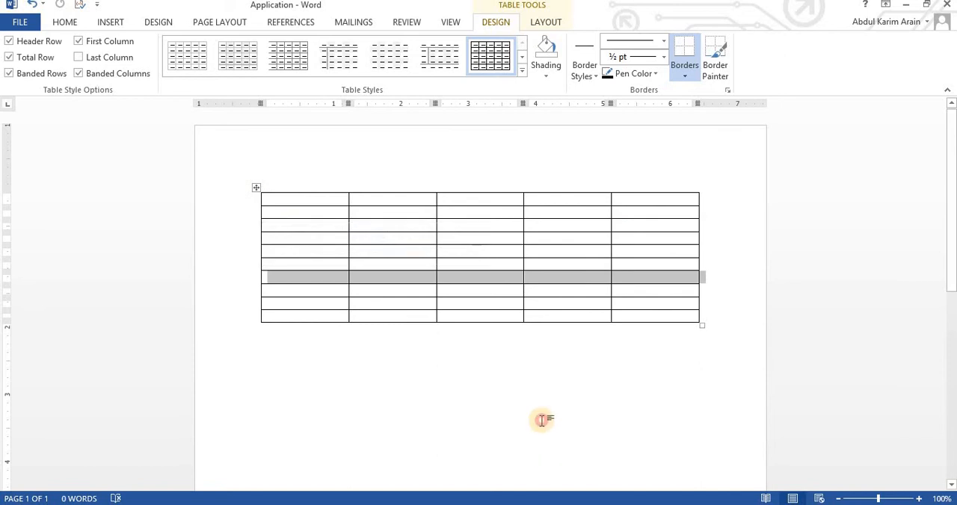
left_click(367, 254)
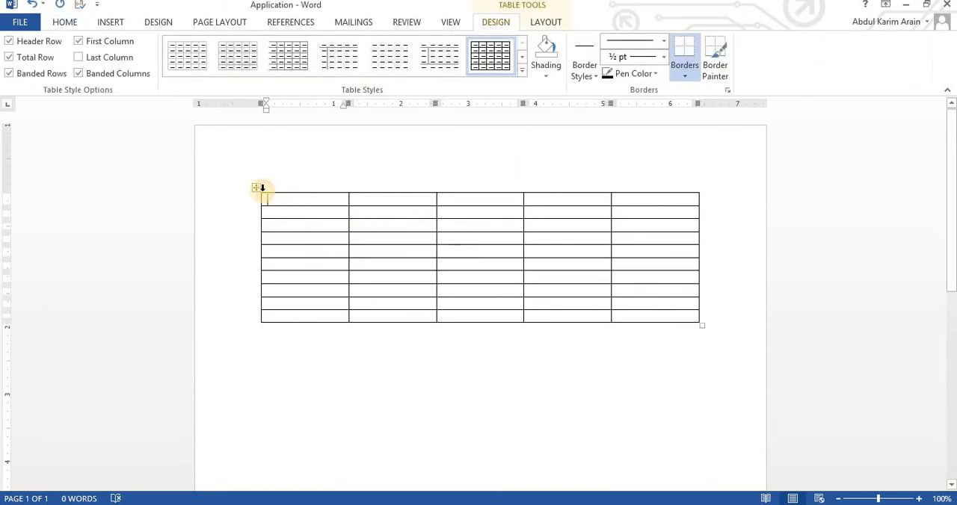
mouse_move(260, 196)
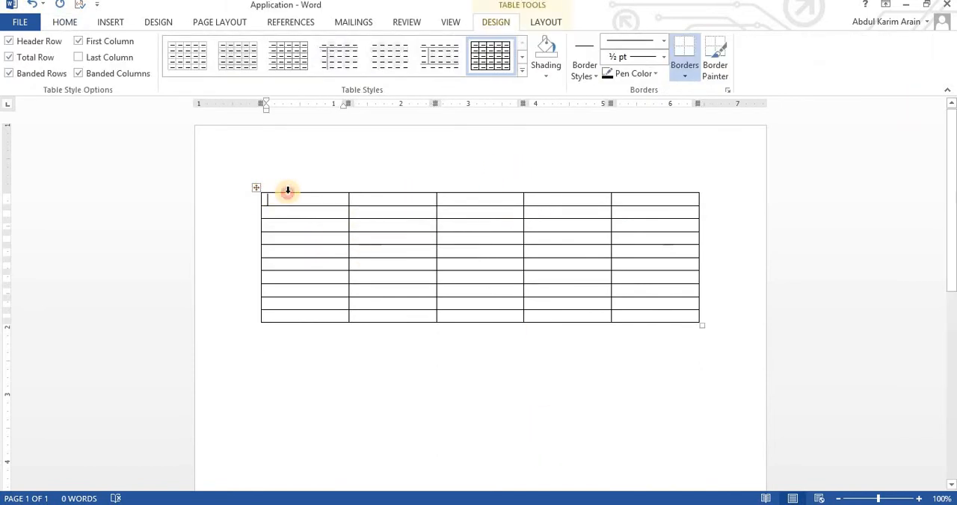
left_click(287, 190)
Apply the purple grid table style with dark header row and first column to the whole table.
left_click(254, 188)
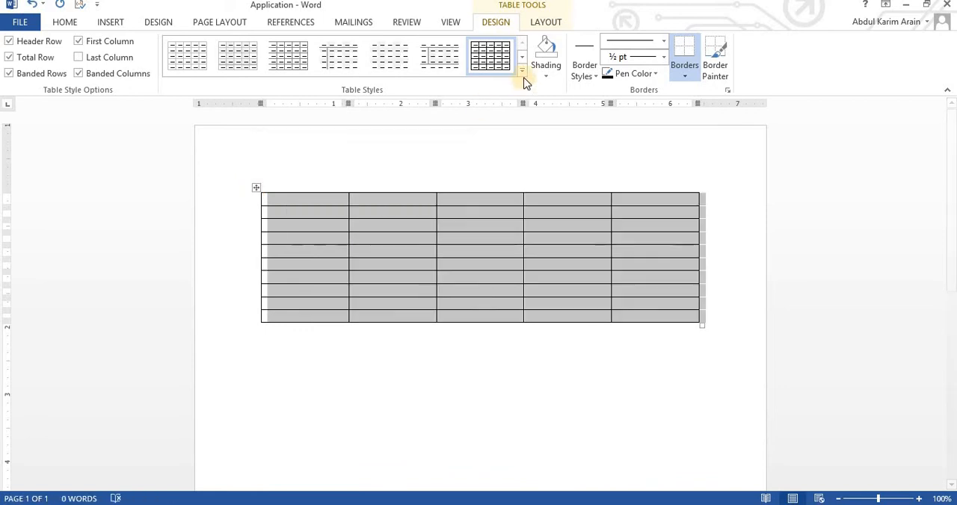
left_click(521, 69)
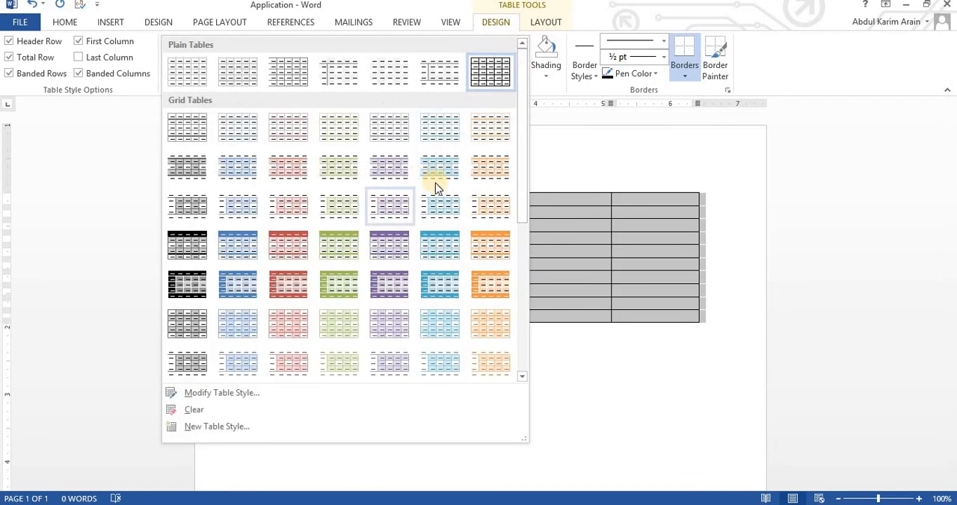
left_click(389, 286)
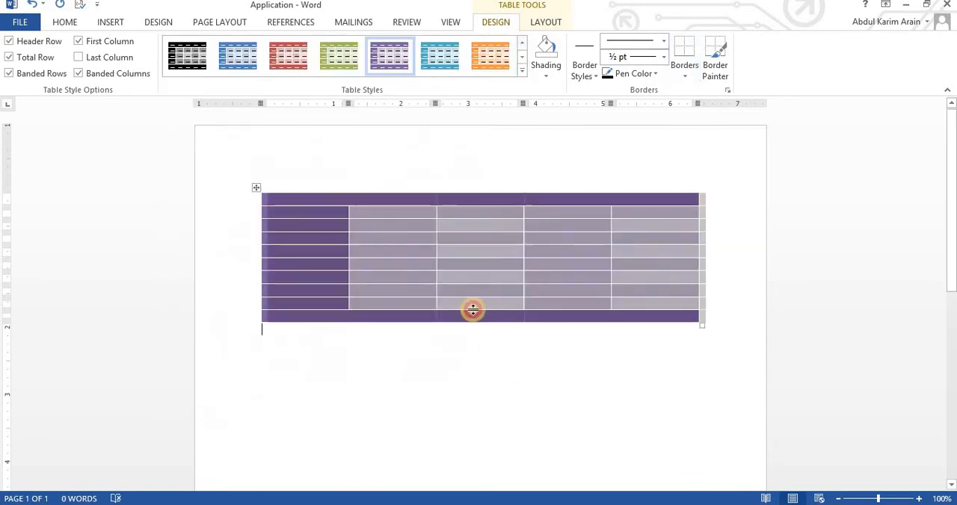
left_click(297, 136)
left_click(421, 266)
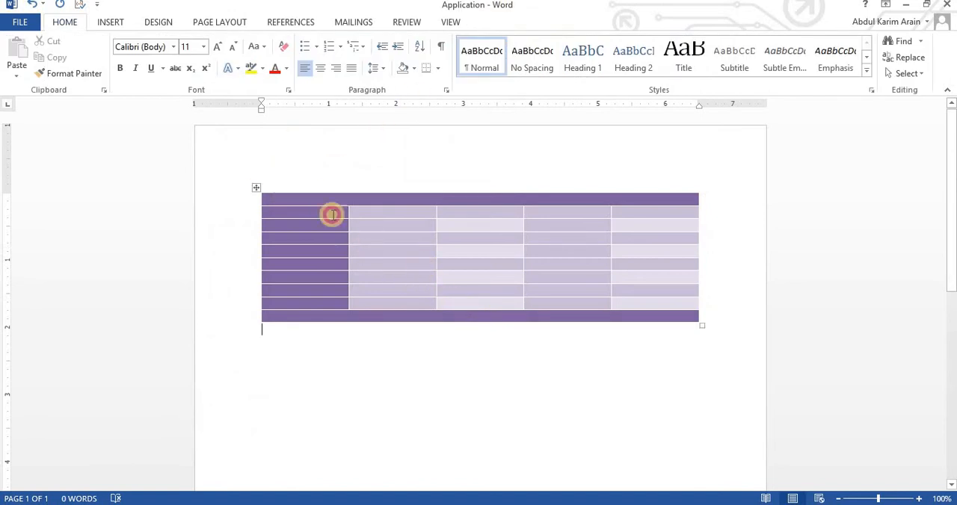
Cut the whole purple-styled table out of the document.
left_click(255, 186)
right_click(255, 187)
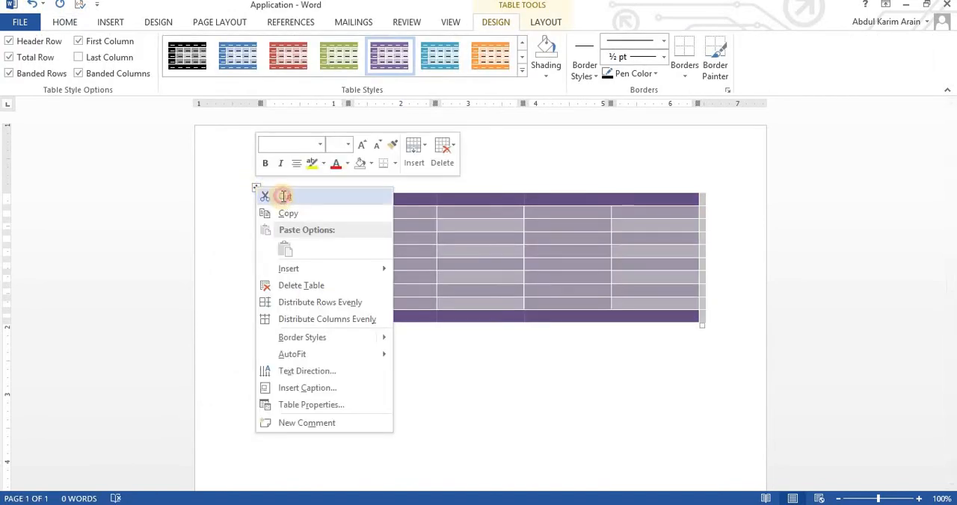
left_click(278, 195)
Draw a table outline about 6.44" wide by 3.45" high and two vertical lines forming columns about 1.06" and 1.27" wide.
left_click(108, 25)
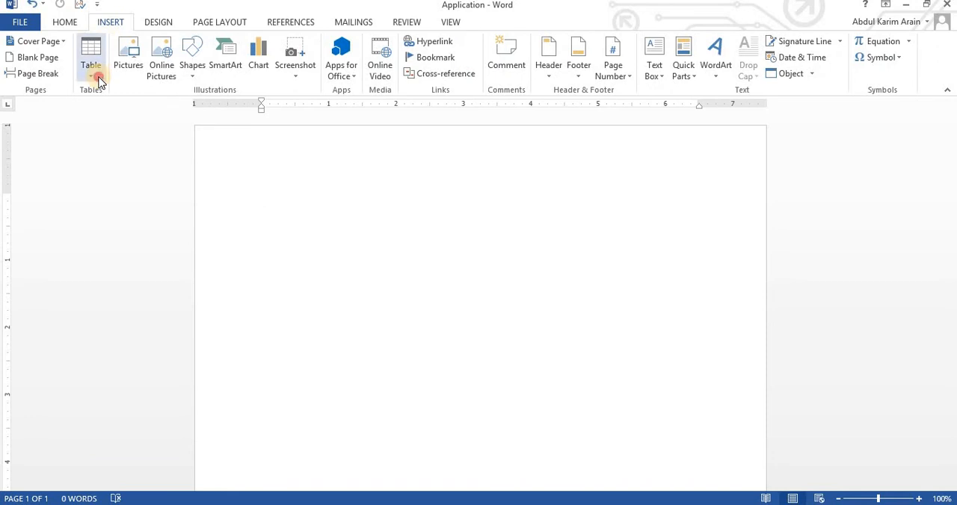
left_click(93, 69)
left_click(128, 236)
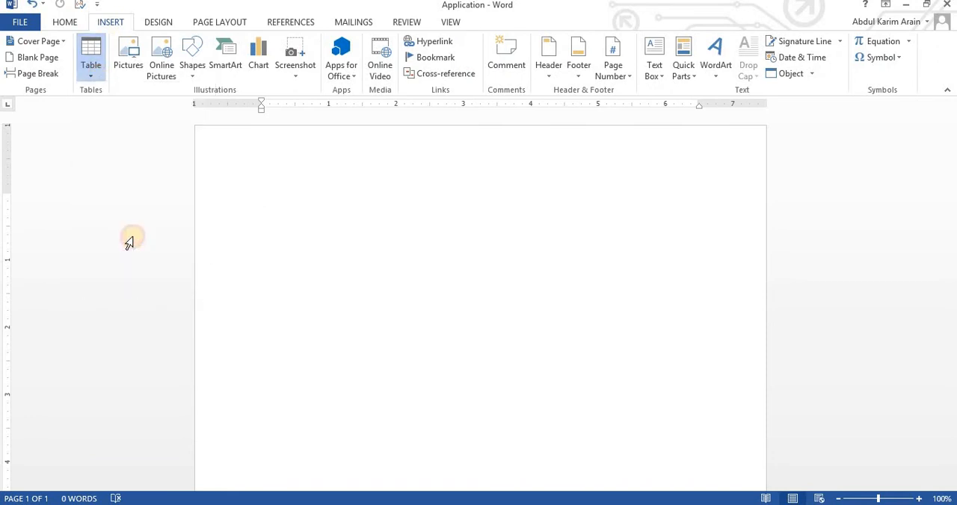
mouse_move(270, 194)
left_mouse_down()
mouse_move(394, 424)
mouse_move(655, 456)
mouse_move(665, 418)
mouse_move(704, 417)
left_mouse_up()
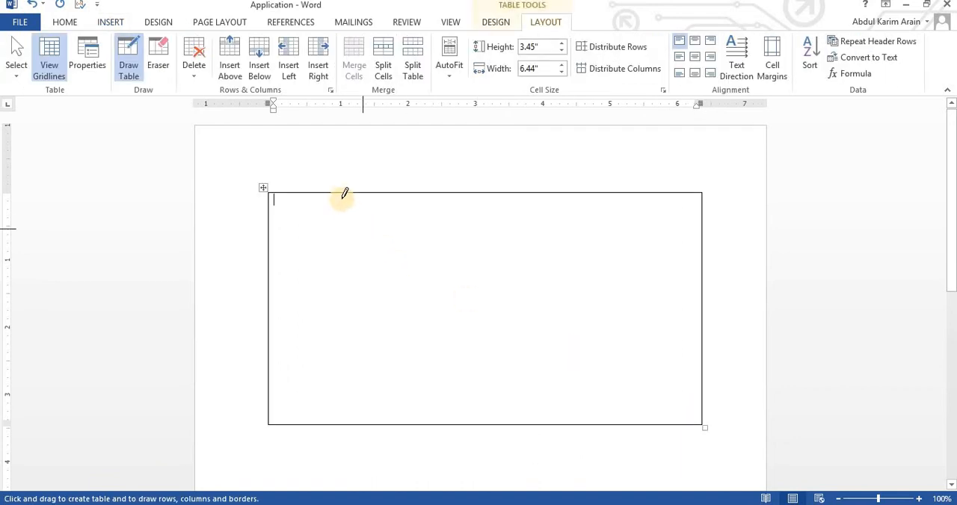
left_click_drag(341, 192, 350, 352)
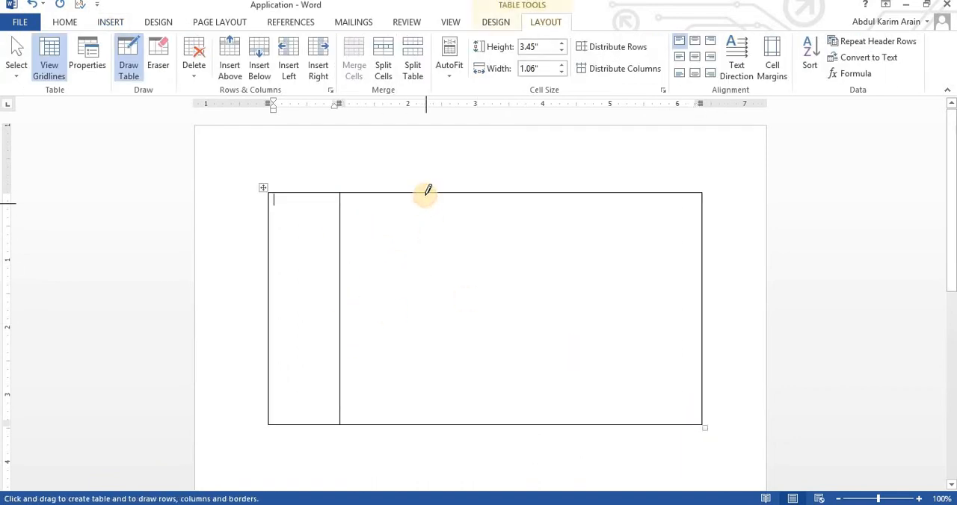
left_click_drag(425, 193, 435, 418)
mouse_move(521, 196)
left_mouse_down()
mouse_move(535, 388)
mouse_move(525, 387)
left_mouse_up()
left_click(524, 387)
right_click(525, 387)
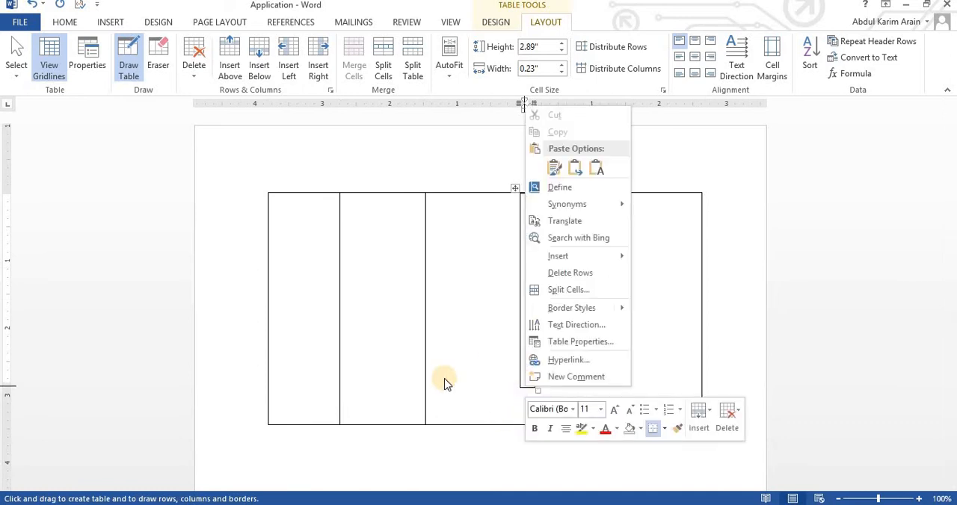
left_click(453, 382)
key("ctrl+z")
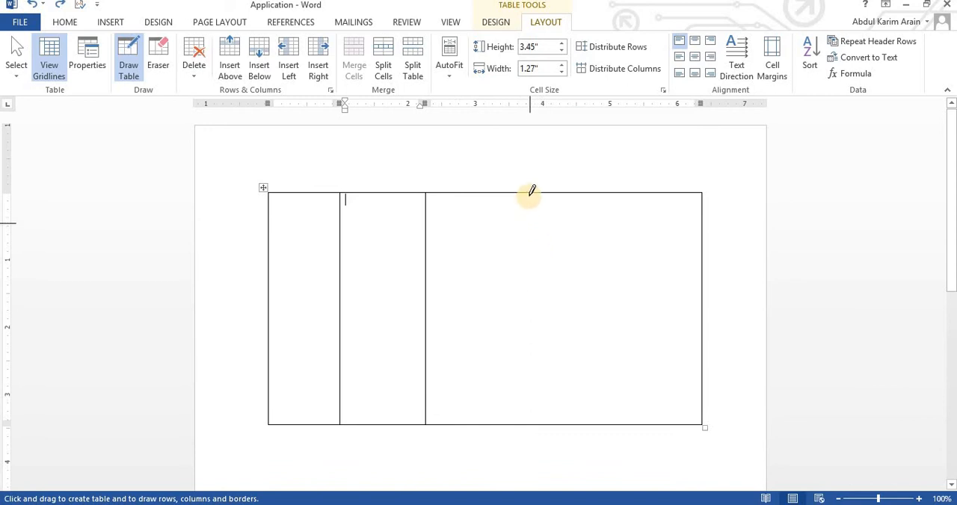
Draw two more vertical lines to make five columns and a horizontal line forming a top row about 0.73" high in the table.
left_click_drag(529, 196, 534, 383)
left_click_drag(620, 191, 625, 378)
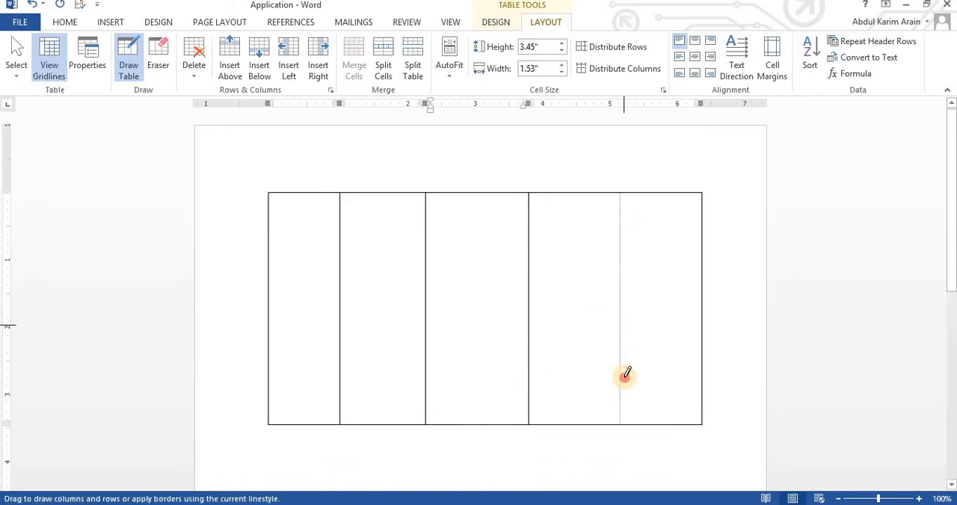
left_click_drag(269, 241, 706, 242)
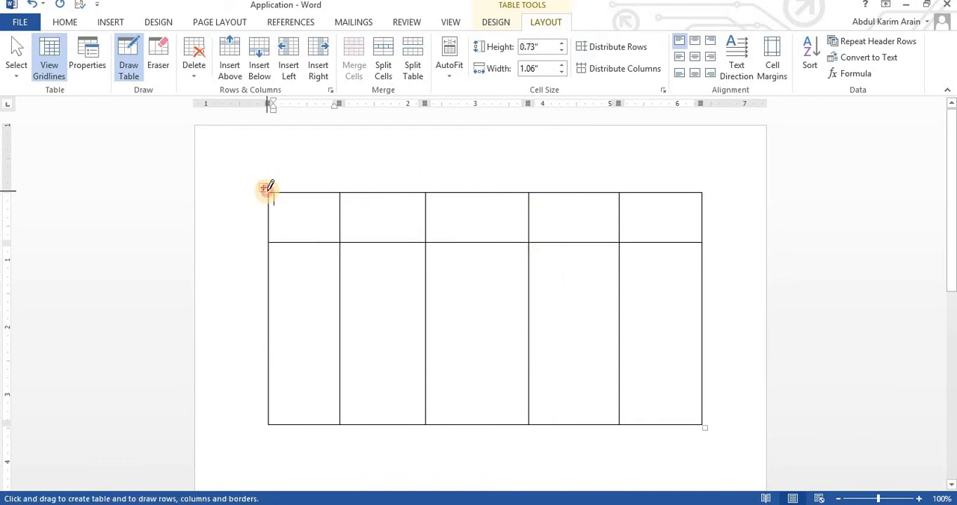
left_click(297, 166)
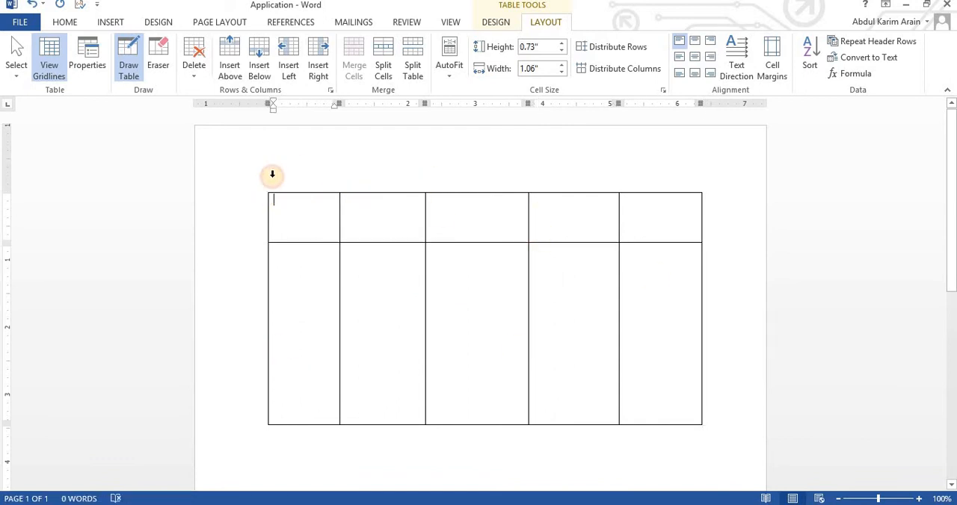
Cut the whole hand-drawn table out of the document.
left_click(262, 187)
right_click(262, 187)
left_click(286, 194)
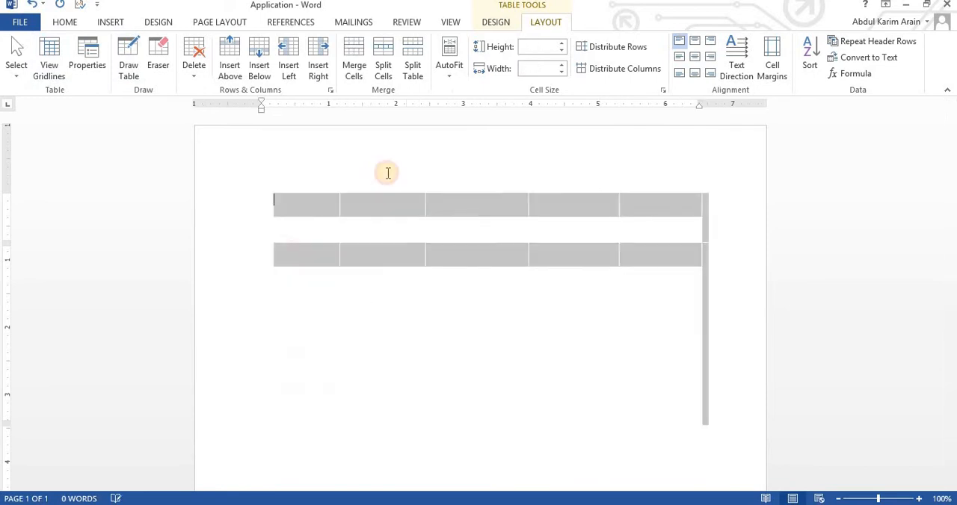
Insert the picture file Banner for BOYS-page-001 from the Pictures folder.
left_click(111, 22)
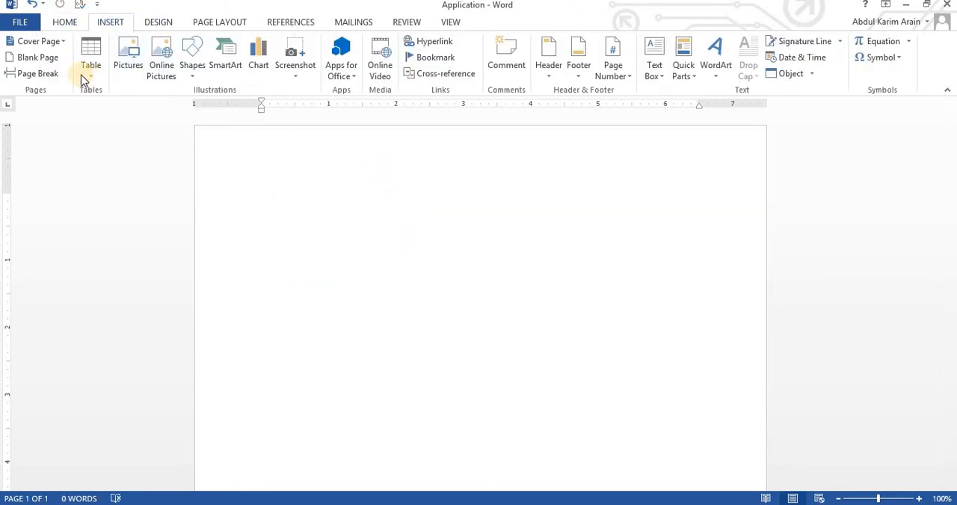
left_click(133, 66)
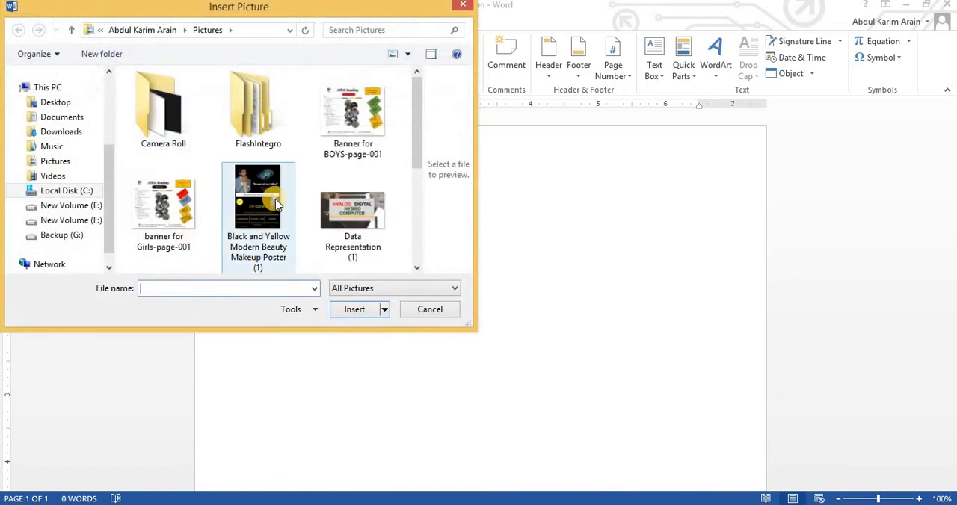
left_click(352, 127)
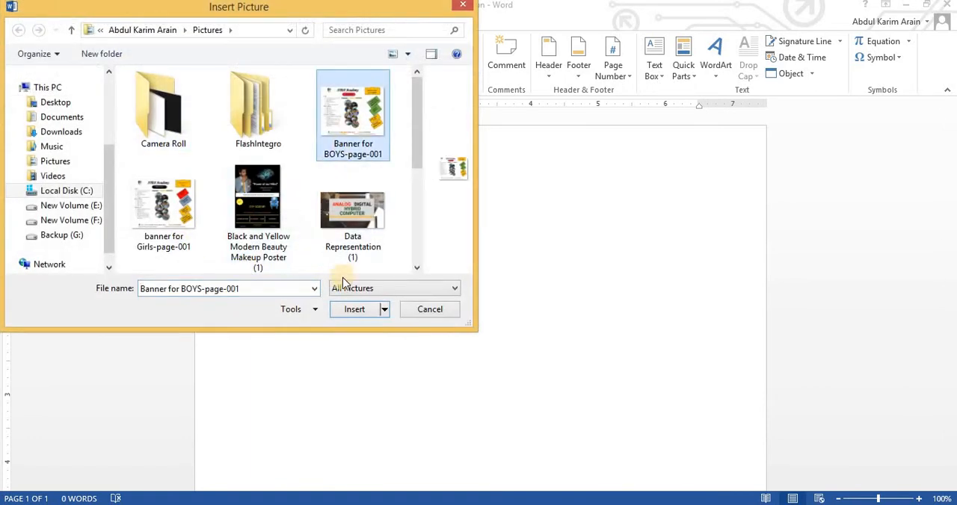
left_click(352, 311)
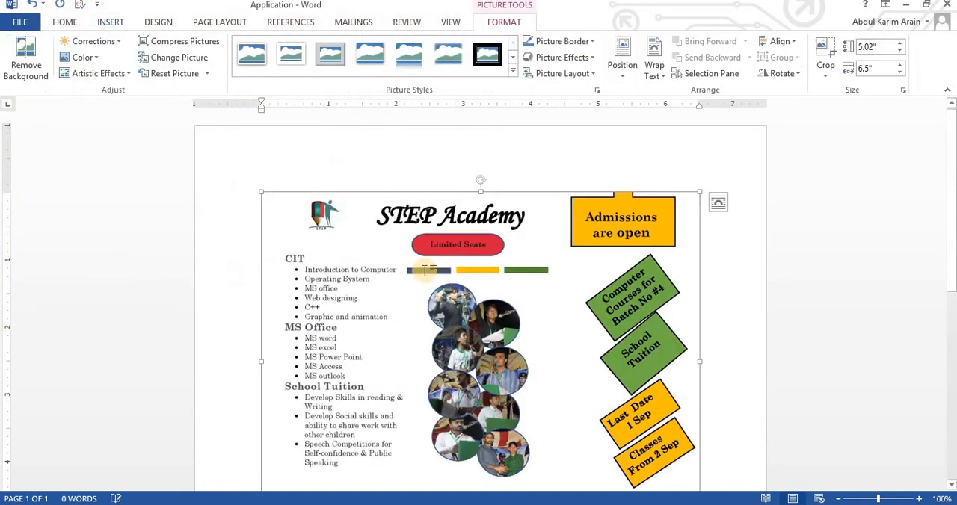
Shrink the banner picture to about 2.42" high by 3.13" wide and set its text wrapping to In Front of Text.
scroll(428, 270, "up", 8)
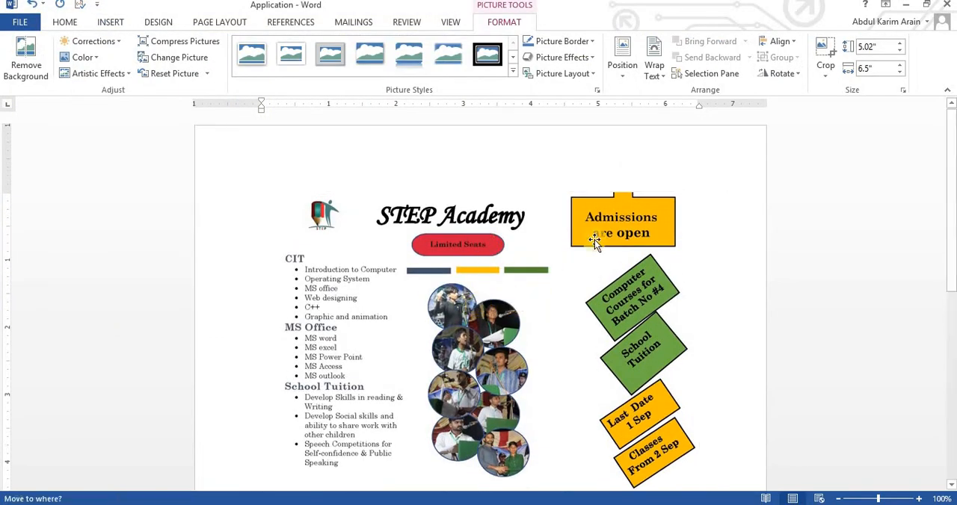
left_click_drag(697, 193, 270, 366)
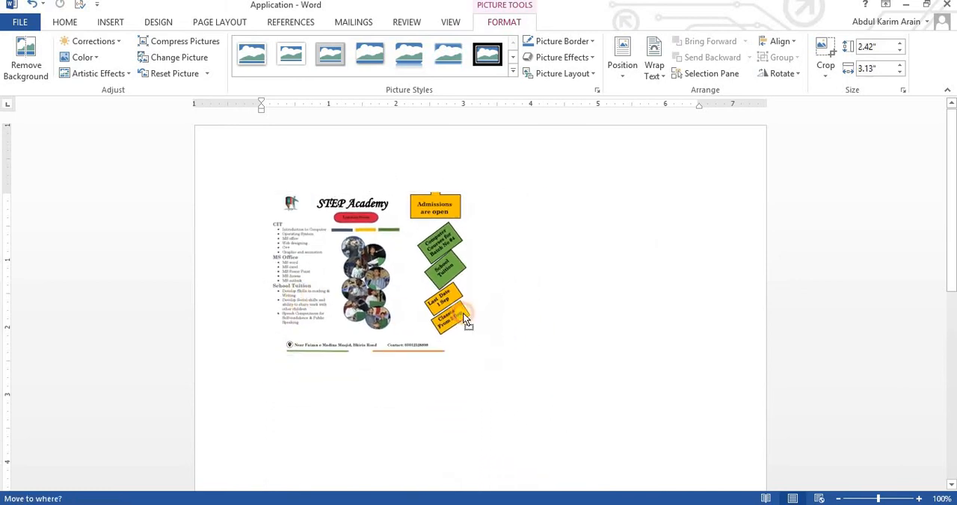
right_click(337, 230)
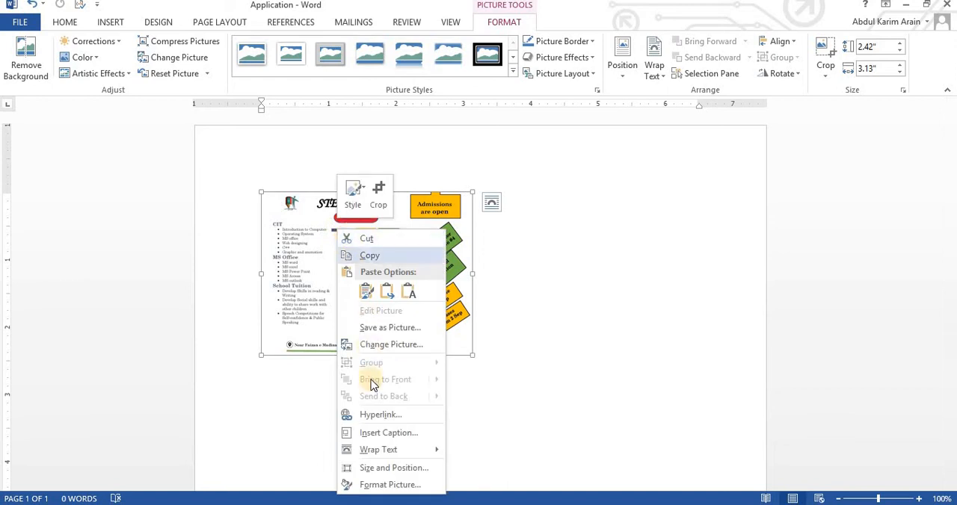
mouse_move(374, 452)
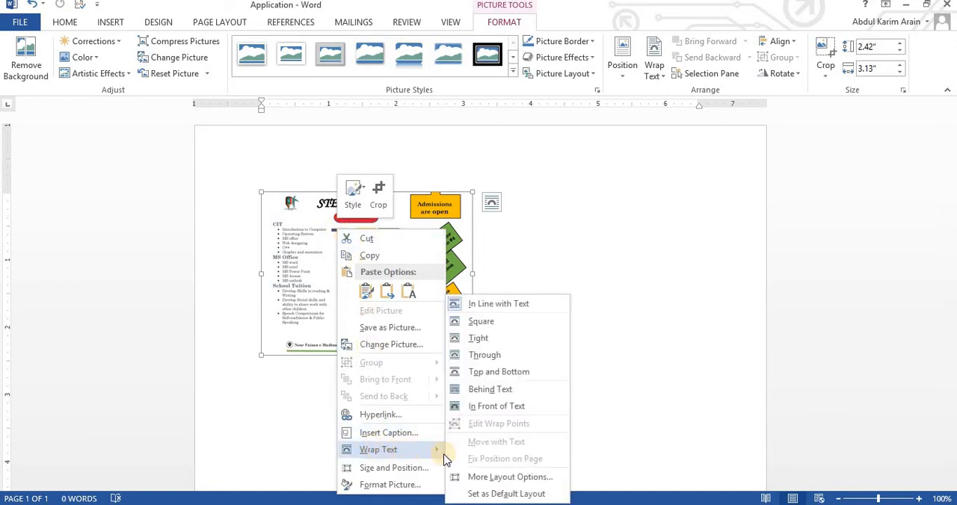
left_click(499, 410)
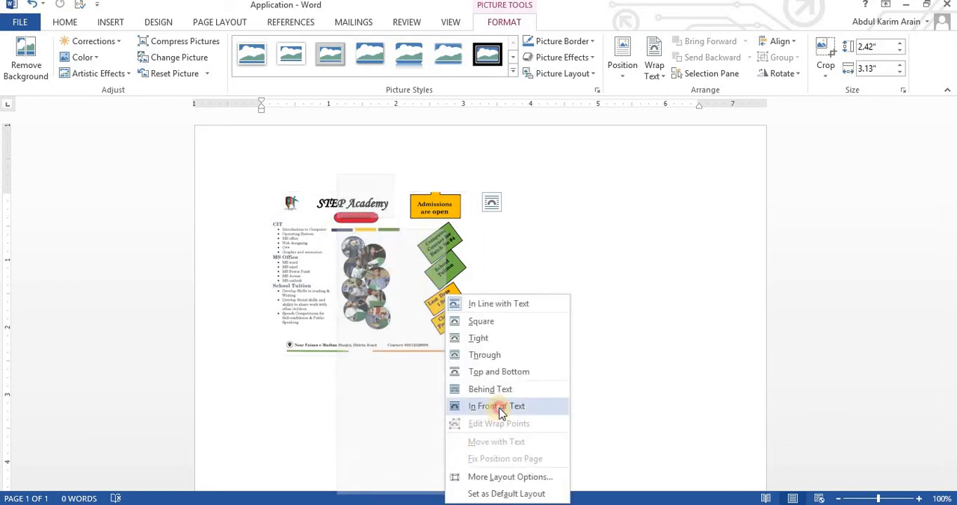
left_click(665, 77)
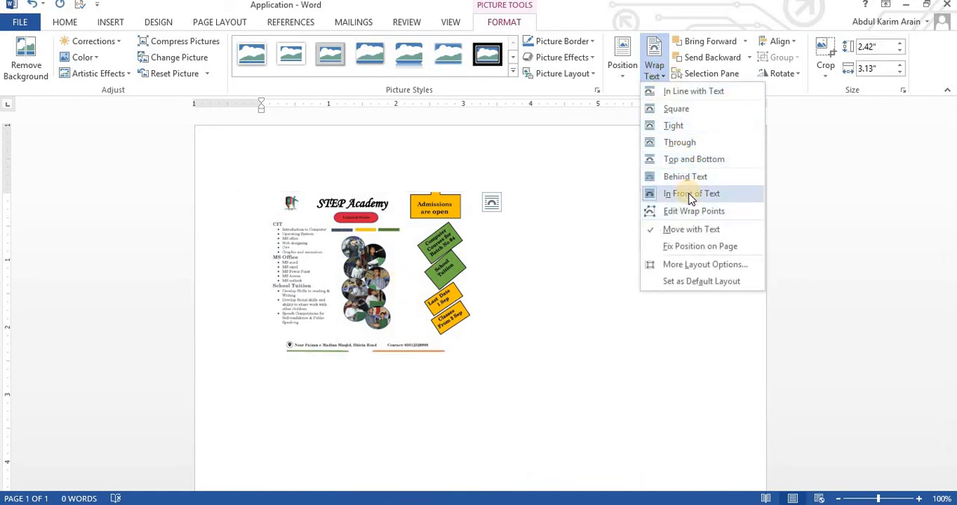
left_click(689, 196)
Reduce the banner picture to a tiny thumbnail and place it in the page's upper-left corner.
left_click_drag(278, 169, 362, 227)
left_click_drag(444, 175, 234, 156)
left_click(339, 208)
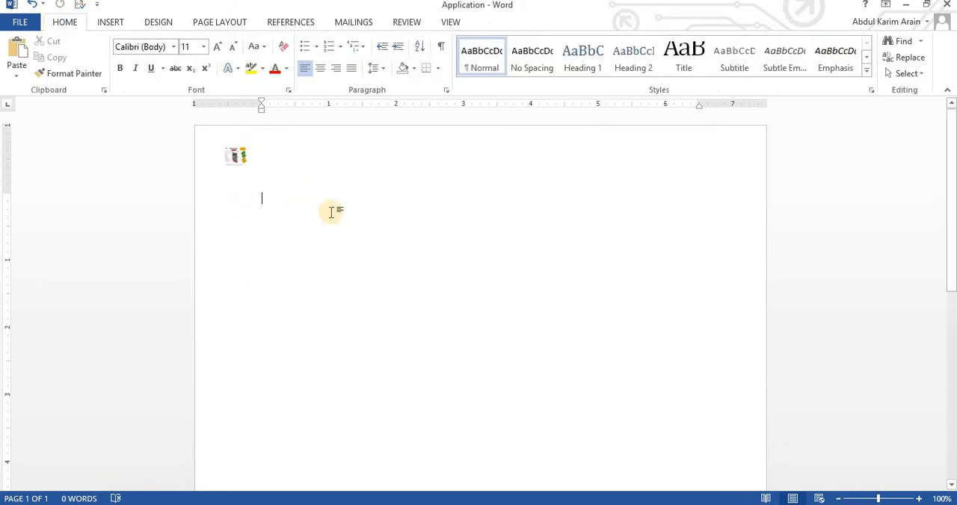
Search Bing online pictures for "STEP Academy bhiria road" and insert the photo of racing cyclists.
left_click(110, 23)
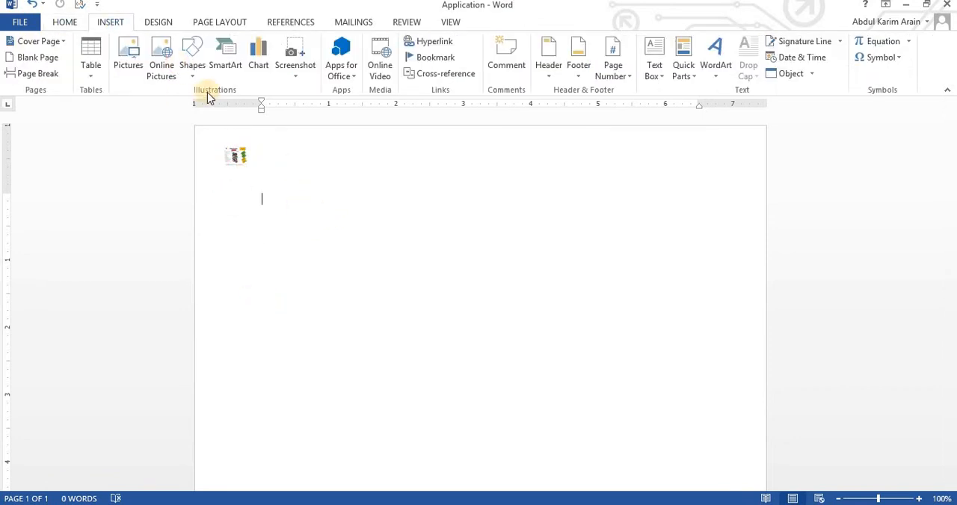
left_click(165, 65)
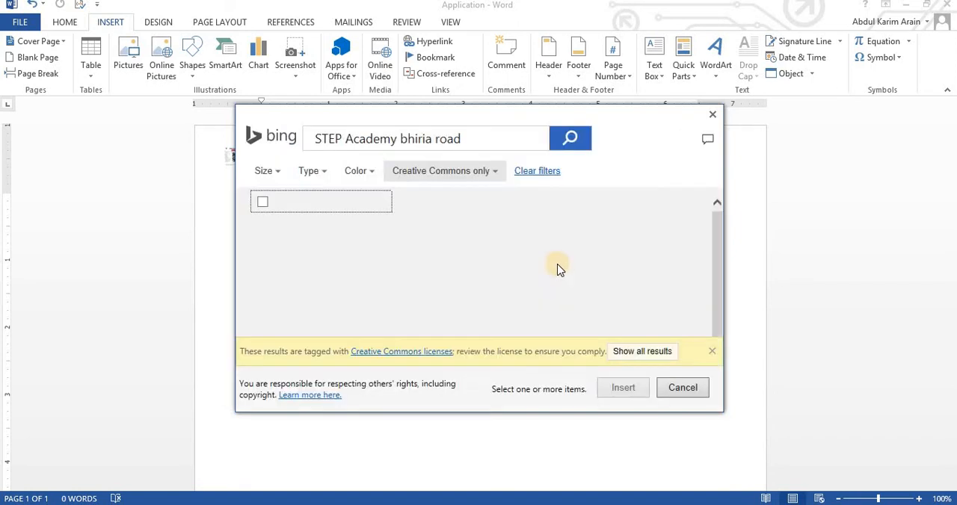
scroll(513, 249, "down", 3)
scroll(513, 248, "down", 5)
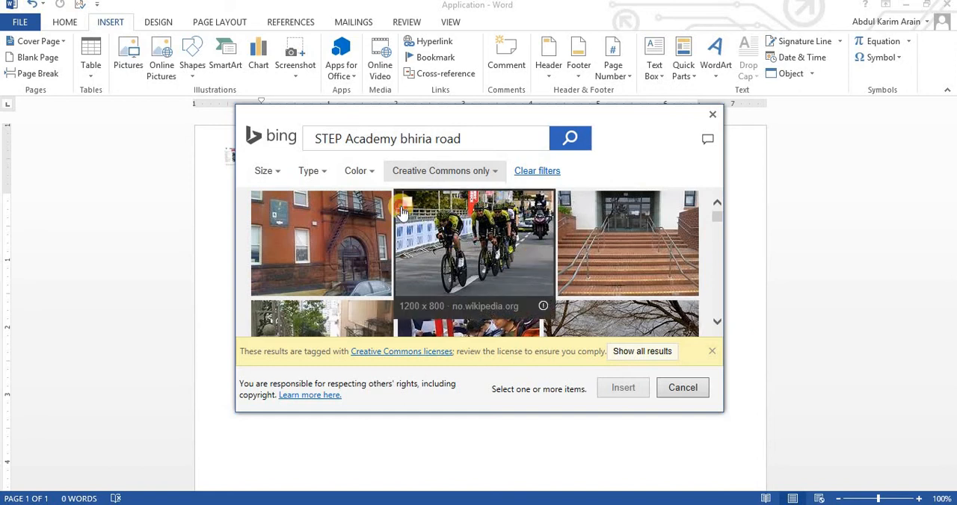
left_click(461, 235)
left_click(615, 391)
left_click(442, 272)
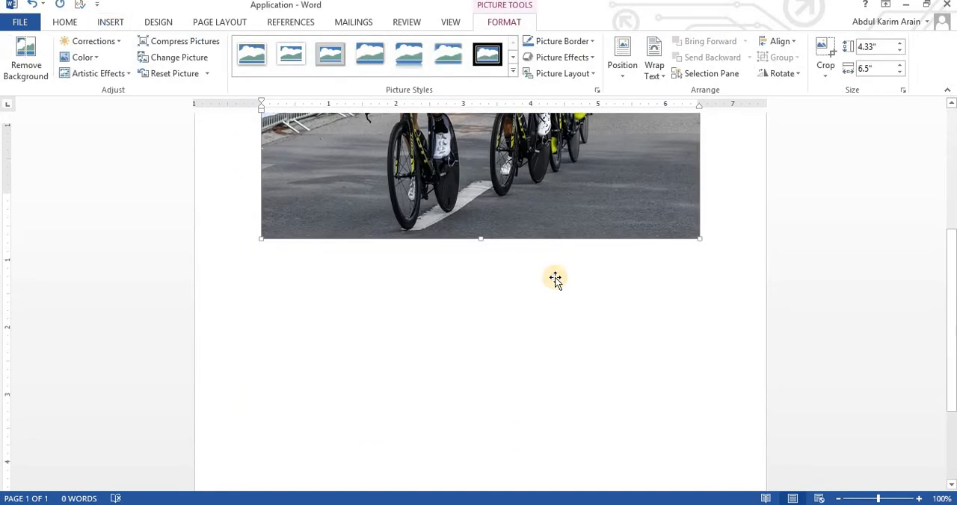
Shrink the cyclists photo to about 2.7" high by 4.05" wide and set its text wrapping to In Front of Text.
scroll(556, 278, "up", 5)
left_click_drag(698, 193, 534, 303)
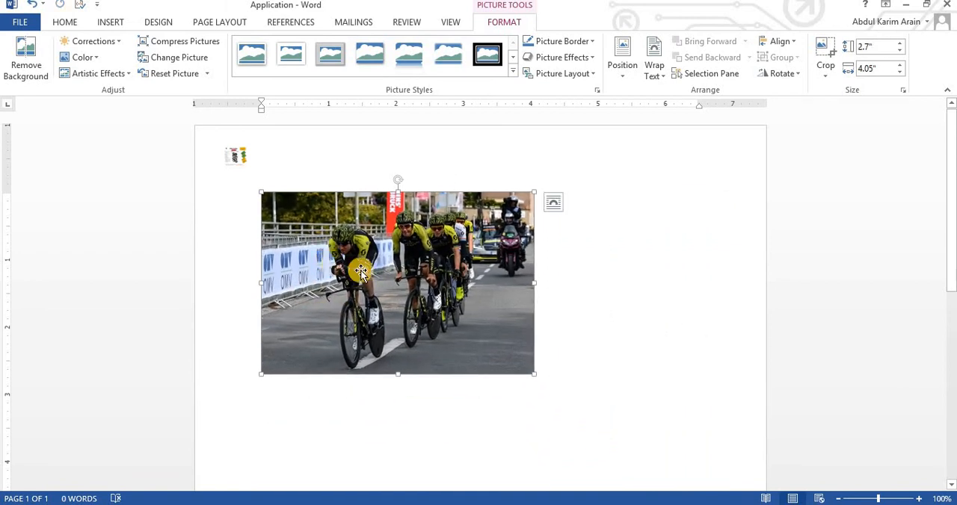
left_click(653, 69)
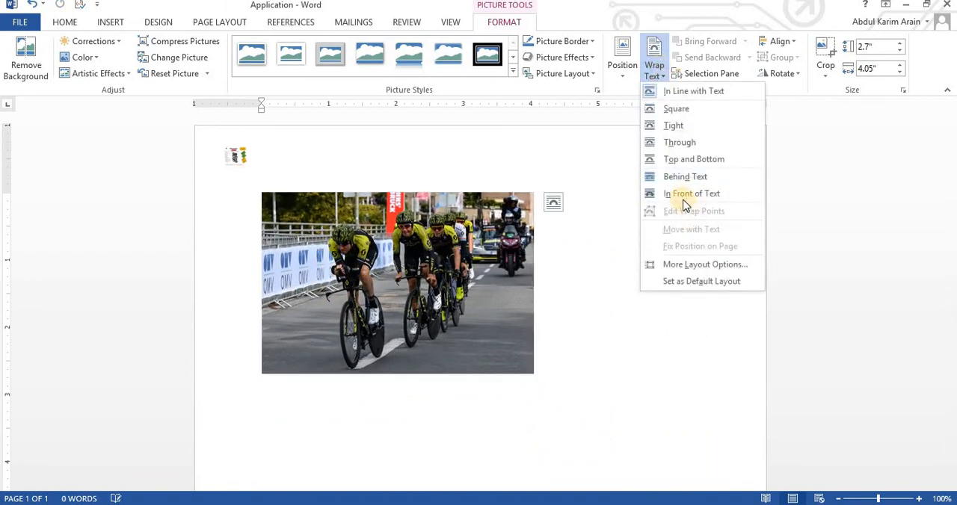
left_click(693, 194)
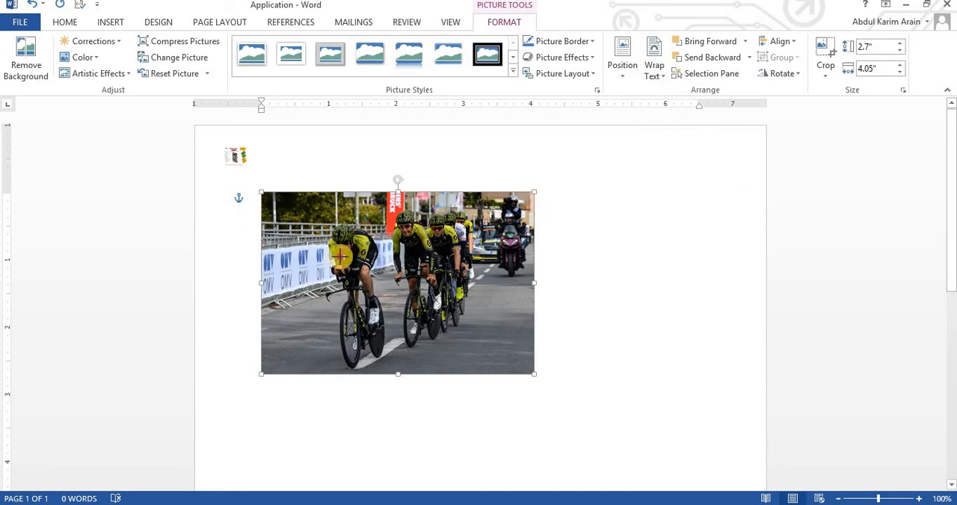
Mirror and shrink the cyclists photo by resizing it past its opposite edge, and move it to the page's upper right.
left_click_drag(533, 192, 196, 290)
left_click_drag(593, 263, 657, 210)
left_click(224, 157)
left_click(117, 28)
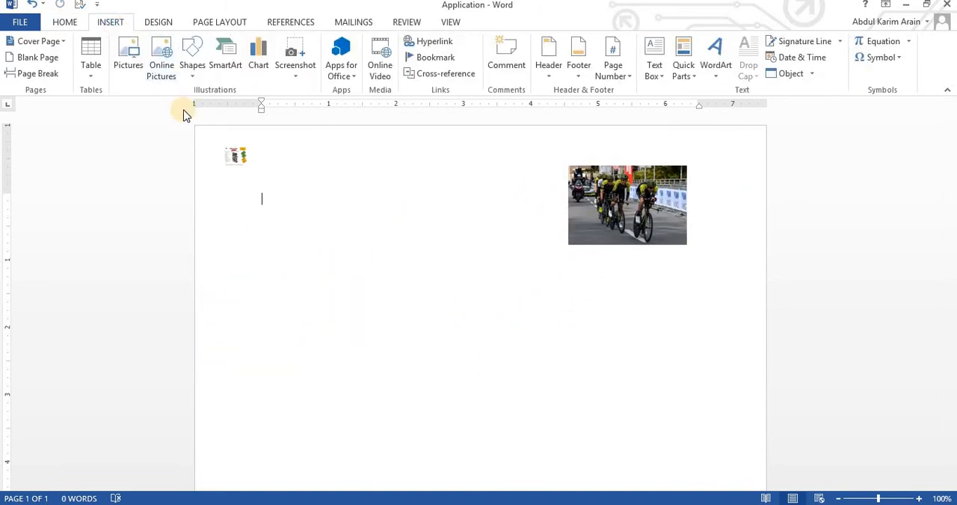
Cut the cyclists photo and the small banner picture out of the document.
left_click(605, 215)
right_click(605, 216)
left_click(616, 222)
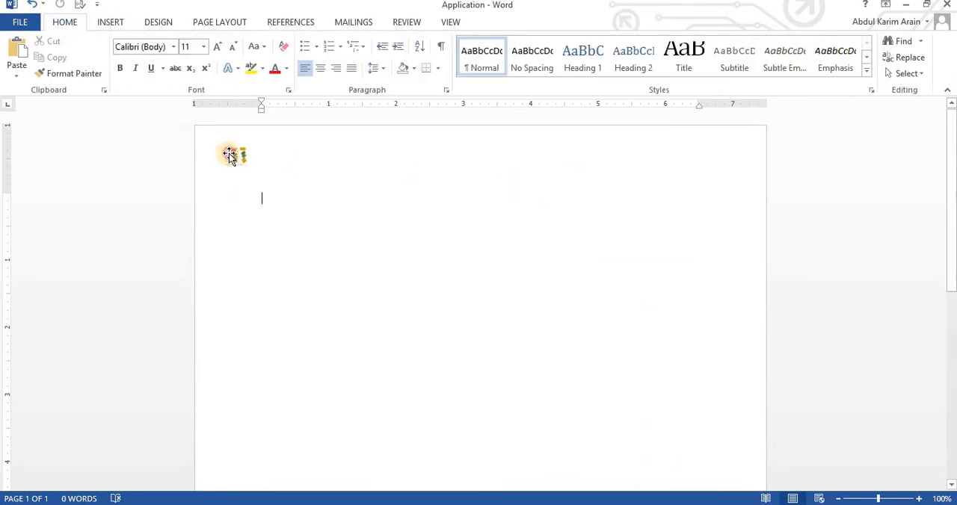
left_click(234, 157)
right_click(234, 157)
left_click(262, 158)
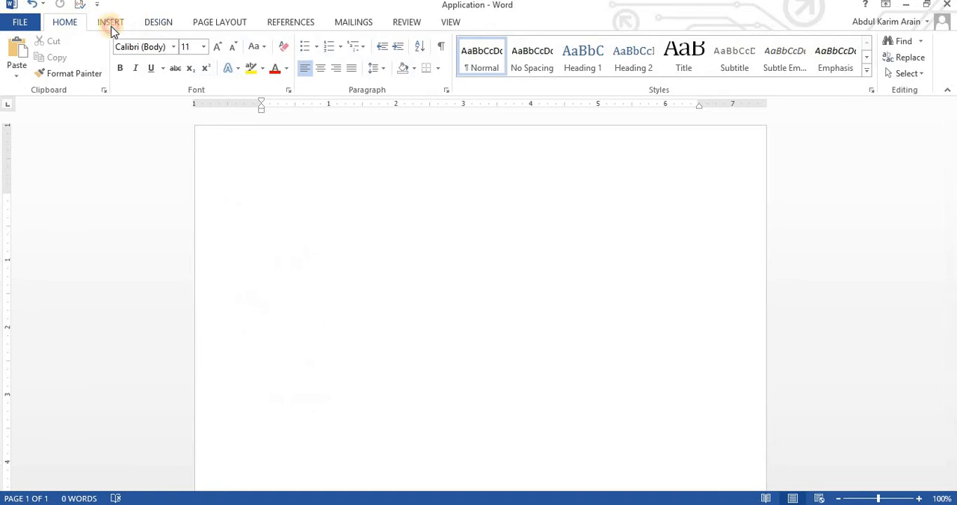
Draw an L-Shape about 3.69" high by 1.74" wide and move it to the upper-left part of the page.
left_click(111, 24)
left_click(197, 73)
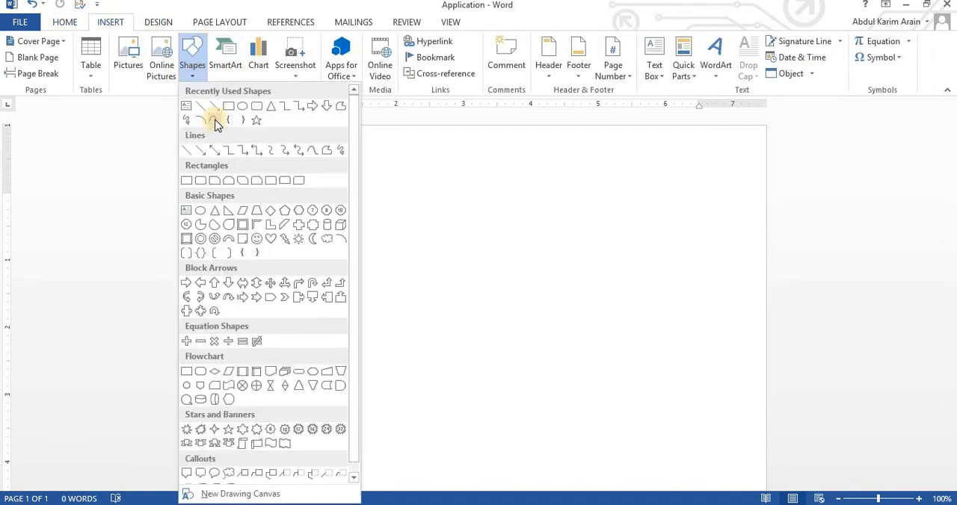
scroll(357, 184, "down", 1)
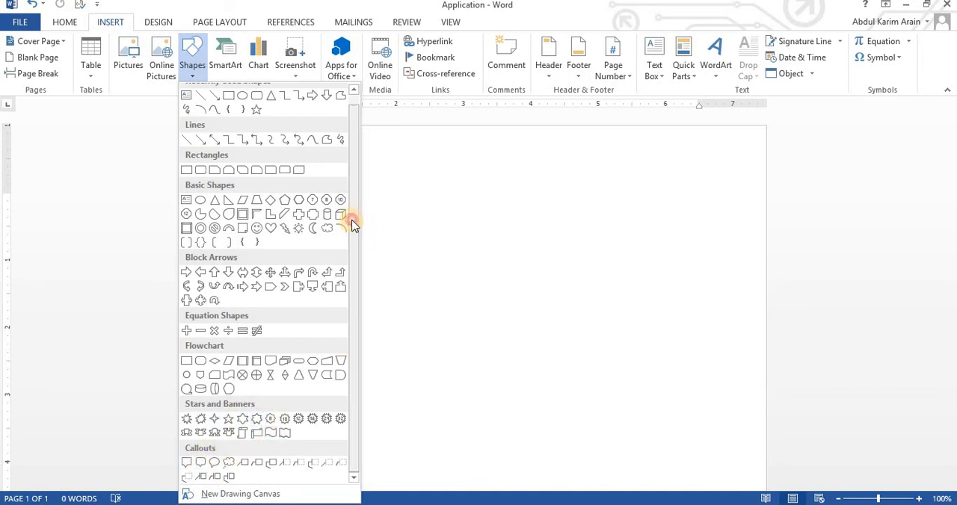
scroll(353, 224, "up", 1)
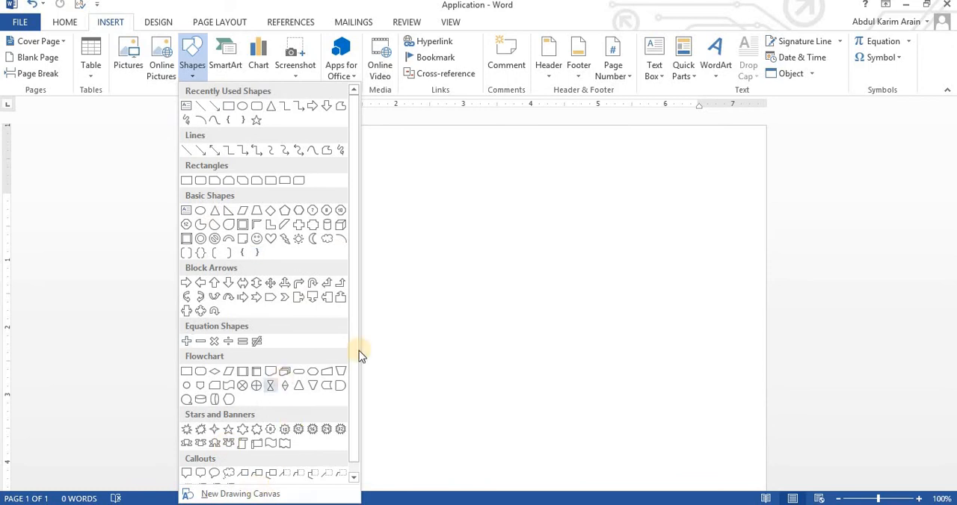
left_click(269, 226)
left_click_drag(342, 207, 545, 418)
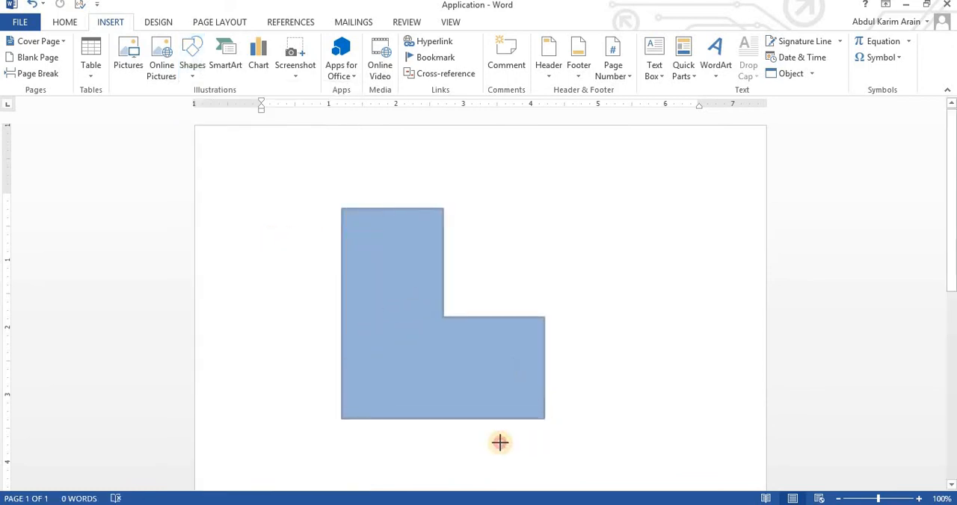
left_click_drag(500, 443, 460, 457)
left_click_drag(385, 410, 334, 339)
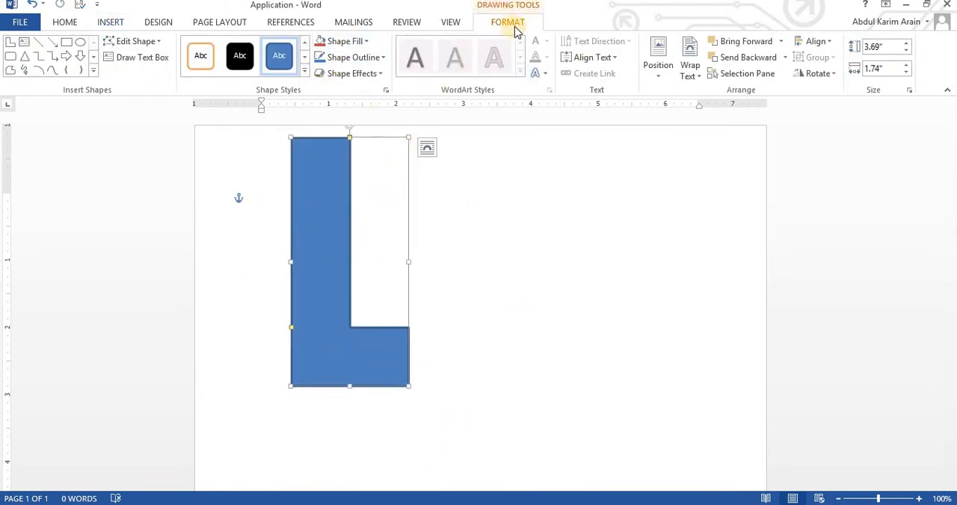
Give the L-shape a dark orange-brown fill and a red outline.
left_click(360, 41)
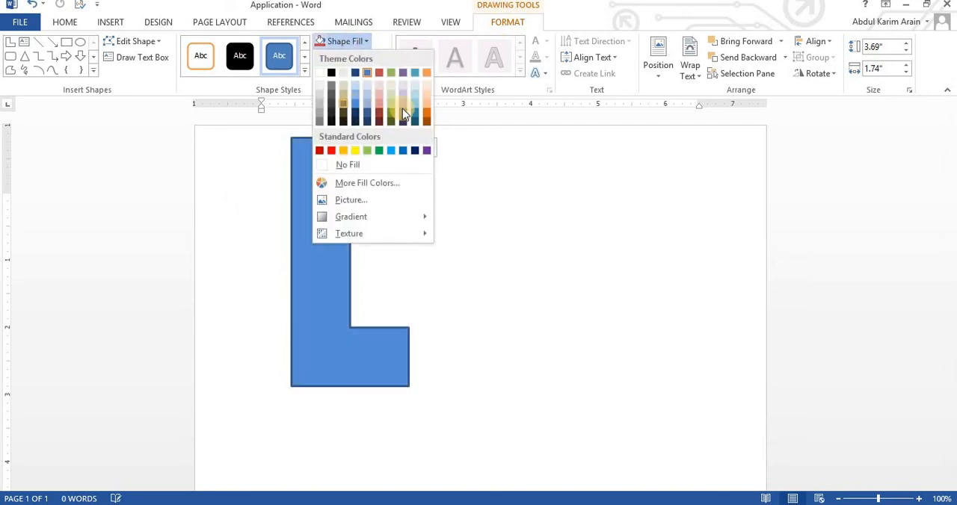
left_click(426, 114)
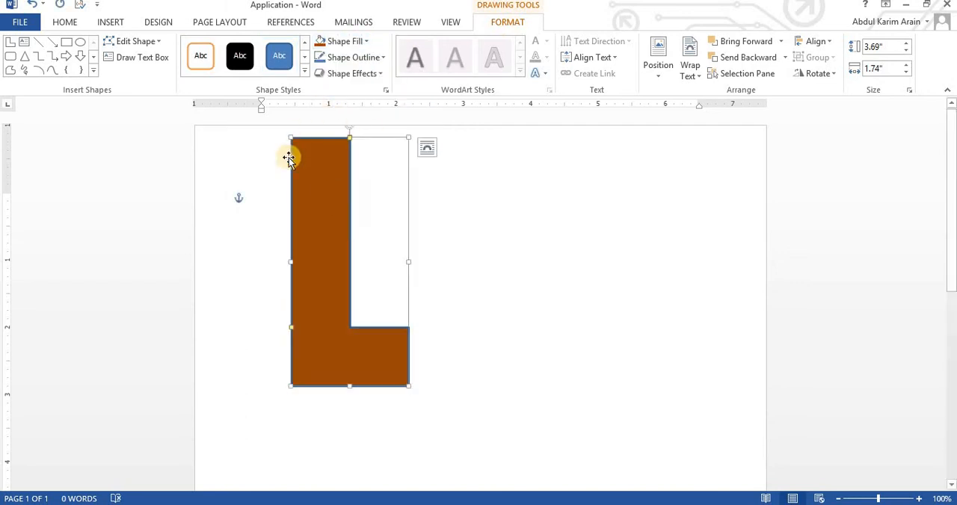
left_click(382, 59)
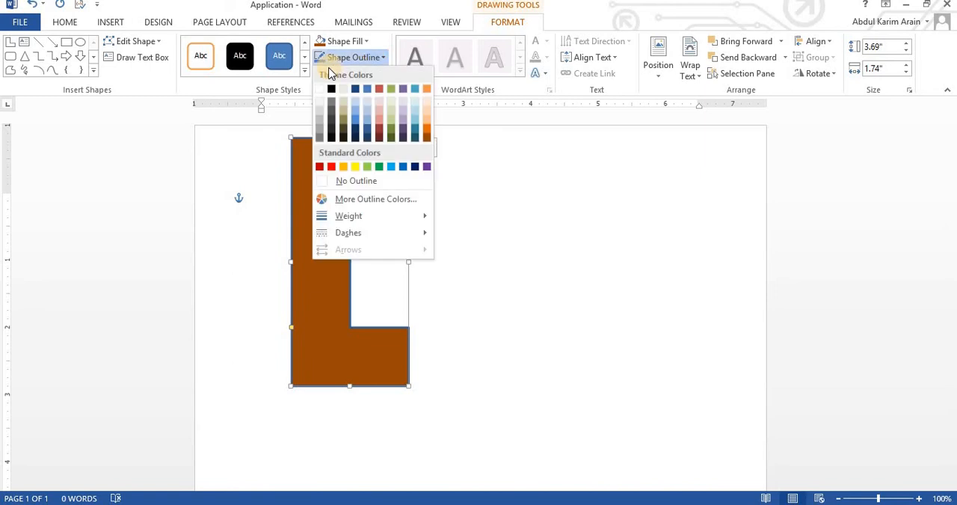
left_click(334, 166)
left_click(478, 226)
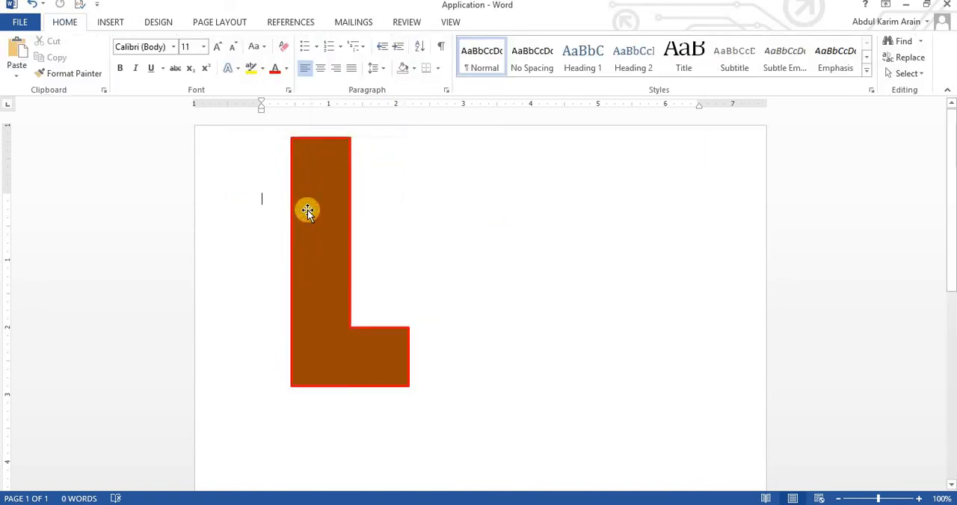
Cut the L-shape out of the document.
left_click(322, 179)
right_click(323, 179)
left_click(348, 187)
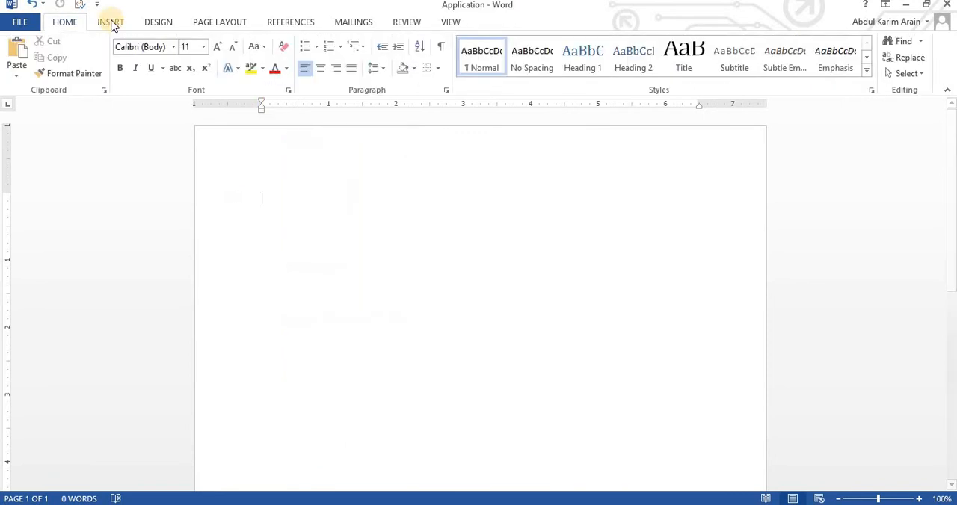
Draw a Wave shape about 2.05" high by 2.84" wide and move it up slightly toward the upper part of the page.
left_click(111, 23)
left_click(194, 60)
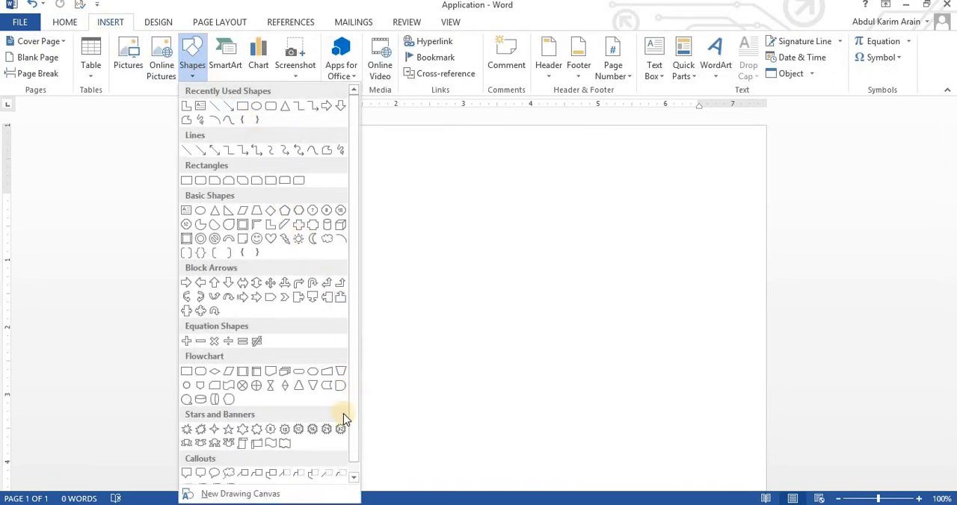
left_click(270, 444)
left_click_drag(412, 242, 604, 381)
left_click_drag(514, 348, 498, 309)
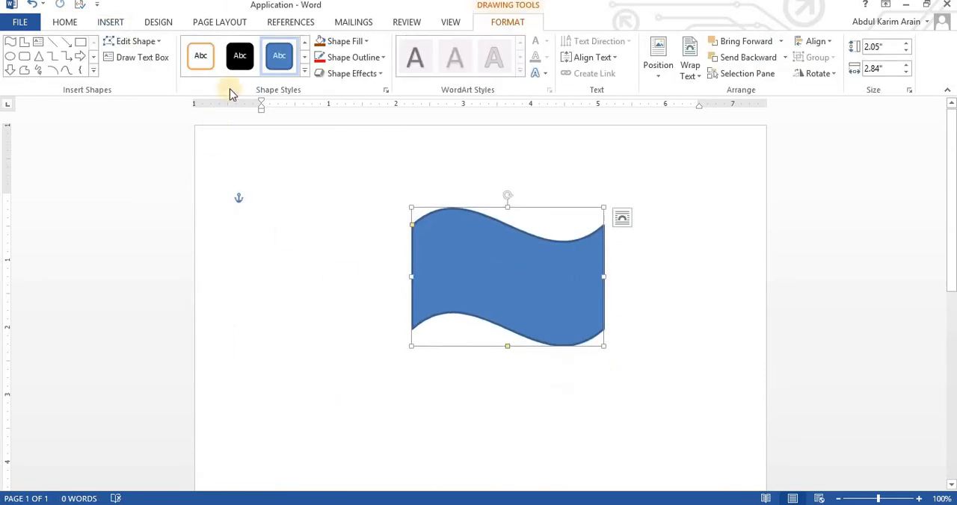
Give the wave shape a green fill and remove its outline.
left_click(369, 42)
left_click(378, 152)
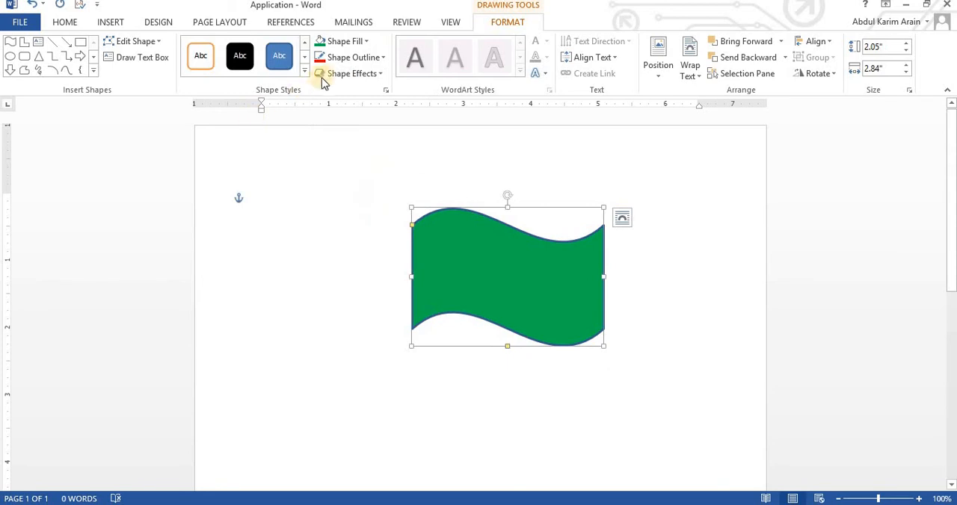
left_click(379, 60)
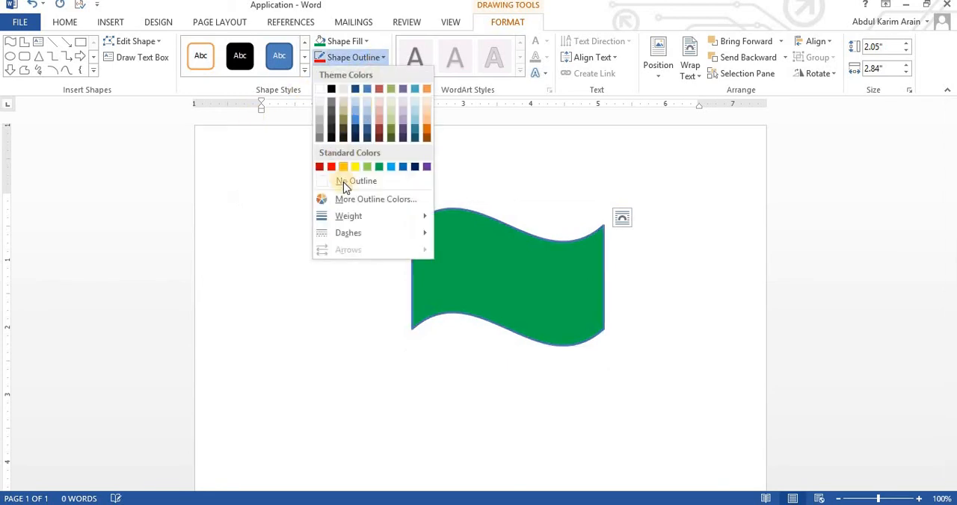
left_click(343, 182)
left_click(230, 153)
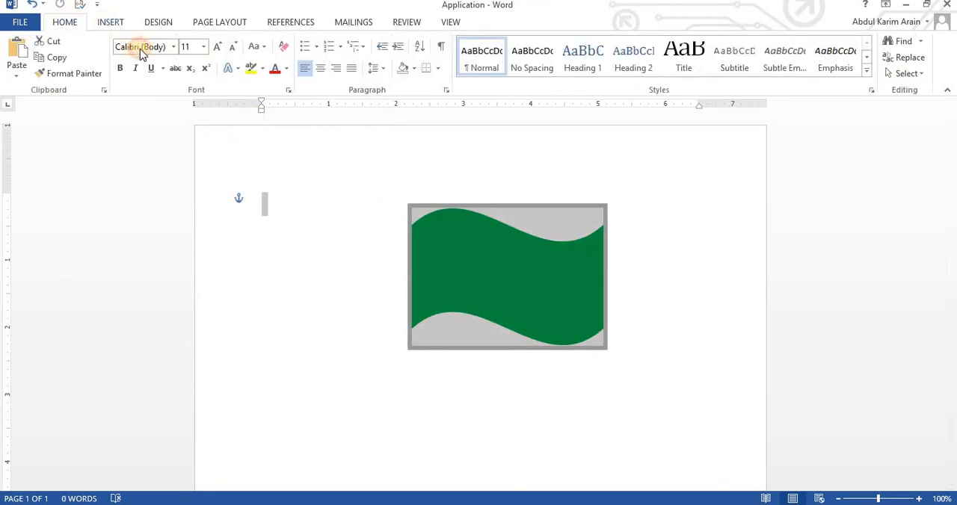
Draw a Moon shape about 0.67" high by 0.34" wide on the green wave, tilted to open toward the upper right.
left_click(110, 22)
left_click(193, 60)
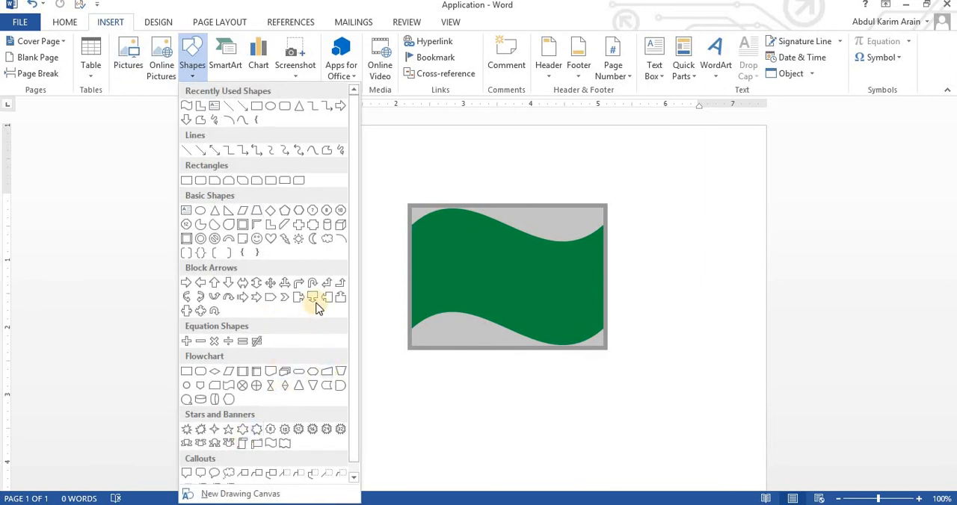
left_click(316, 245)
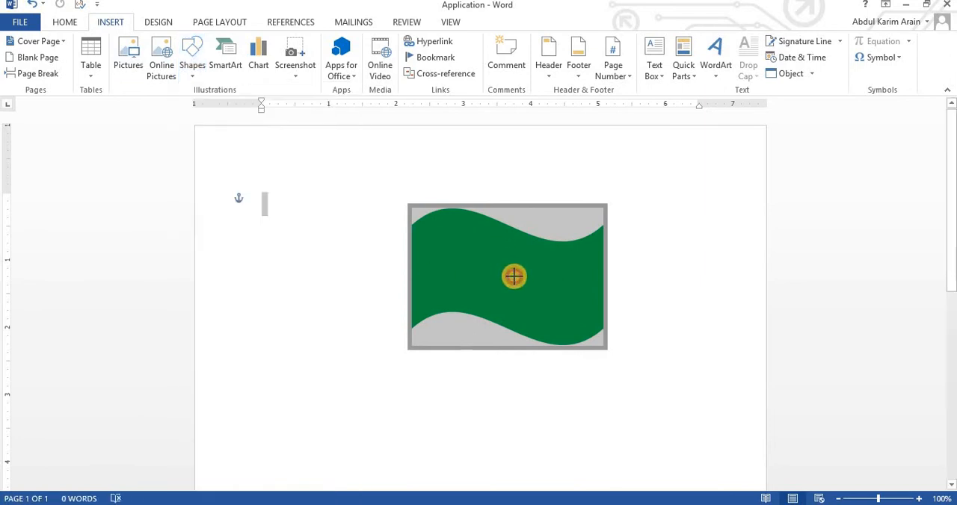
mouse_move(513, 277)
left_mouse_down()
mouse_move(546, 294)
mouse_move(545, 266)
mouse_move(515, 265)
mouse_move(508, 287)
mouse_move(529, 274)
mouse_move(498, 284)
mouse_move(522, 279)
left_mouse_up()
Give the crescent moon a white fill and remove its outline.
left_click(358, 41)
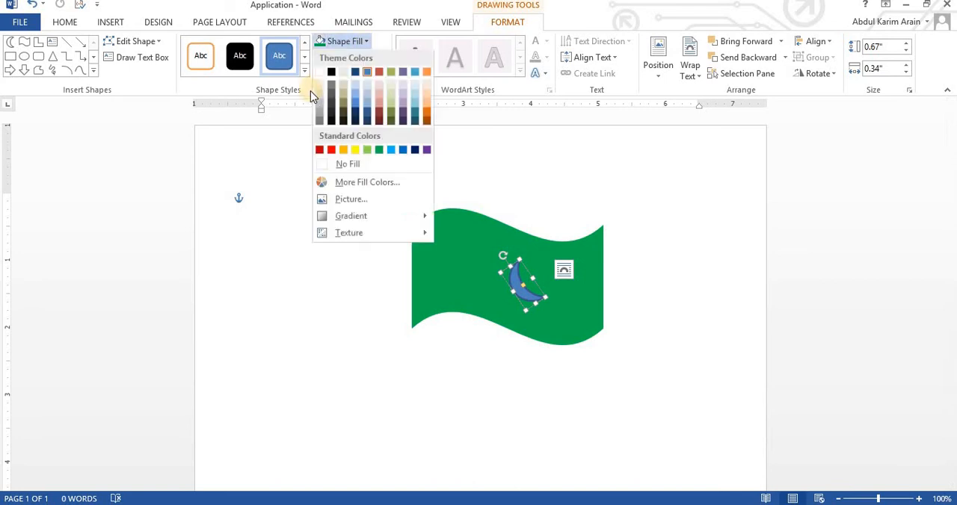
left_click(320, 72)
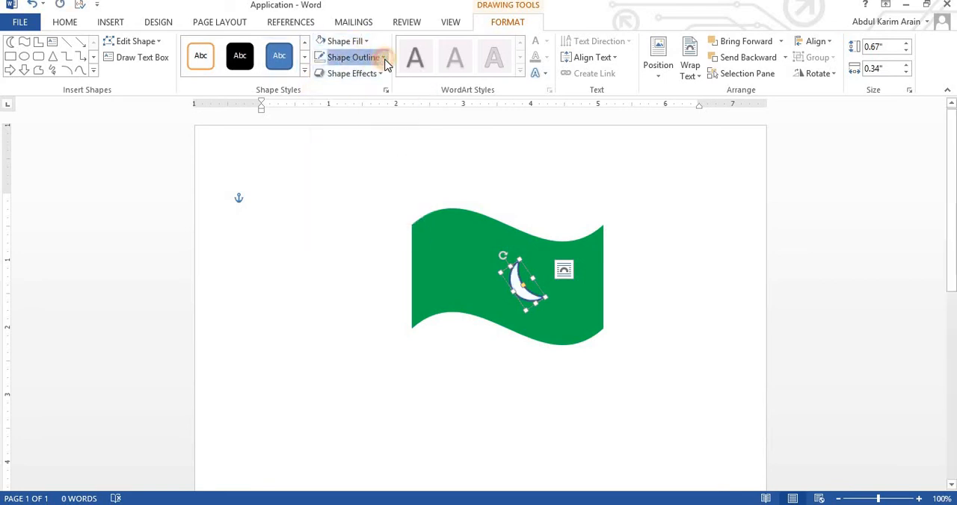
left_click(384, 60)
left_click(351, 183)
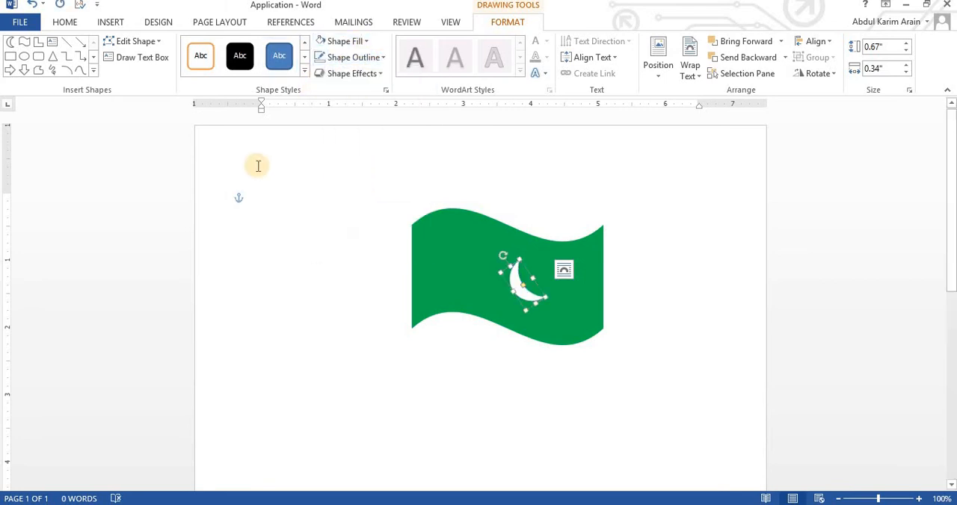
Draw a 5-point star about 0.4" high by 0.31" wide beside the crescent's open side.
left_click(113, 28)
left_click(191, 60)
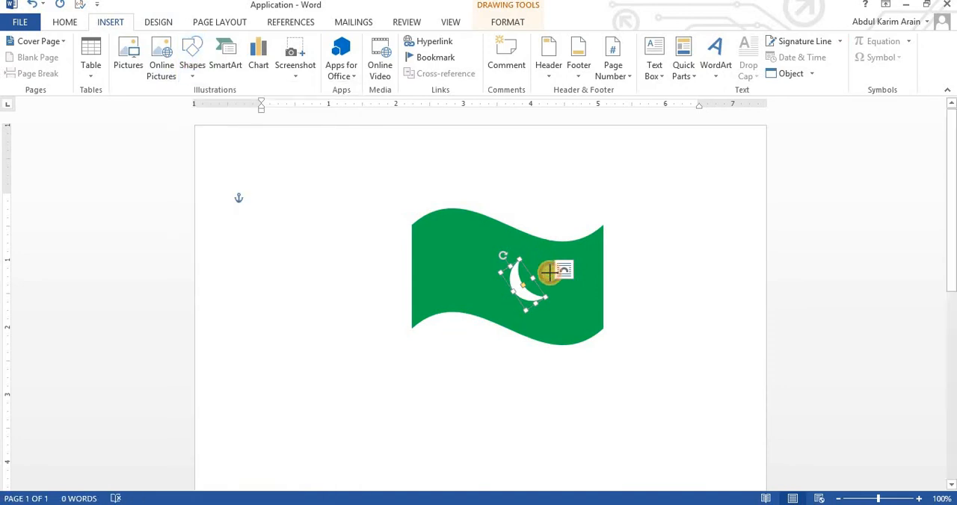
left_click_drag(561, 280, 536, 254)
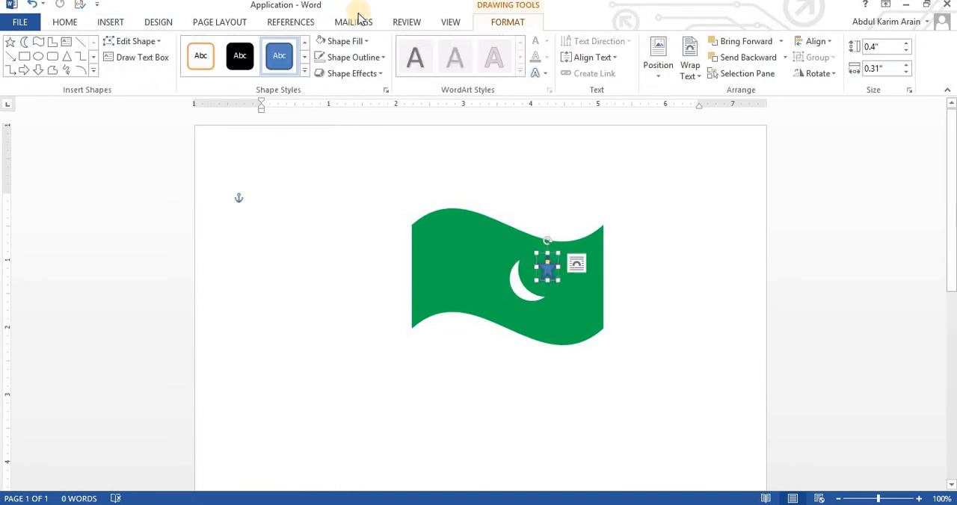
Give the star a white fill with no outline, then deselect it.
left_click(369, 42)
left_click(322, 73)
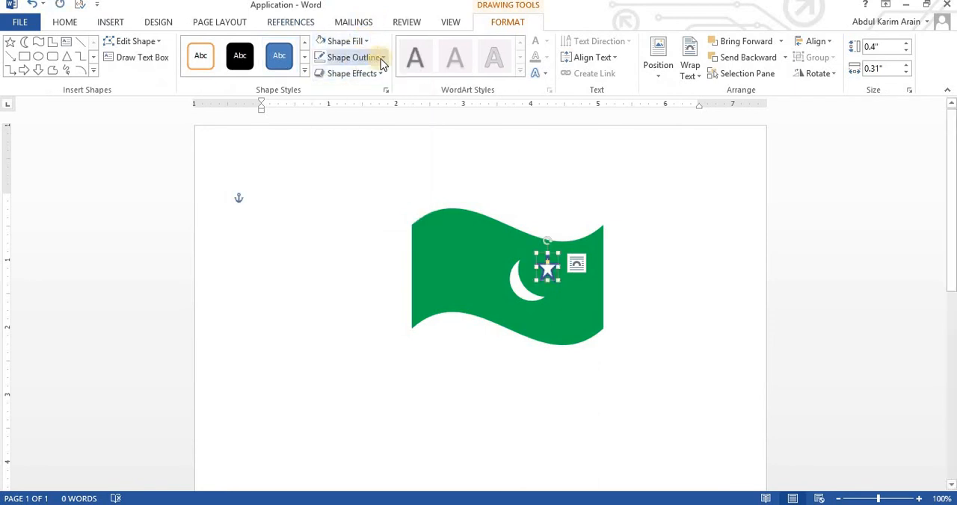
left_click(374, 57)
left_click(343, 182)
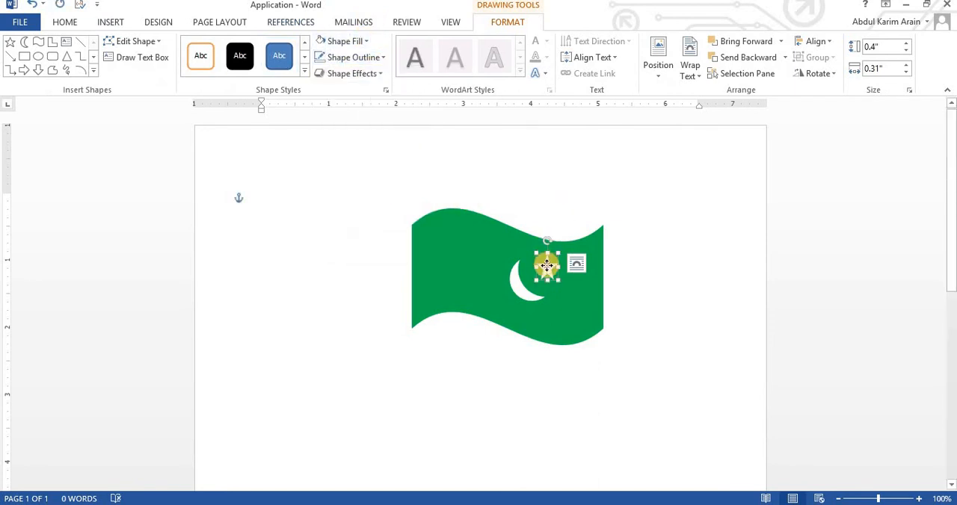
left_click(748, 205)
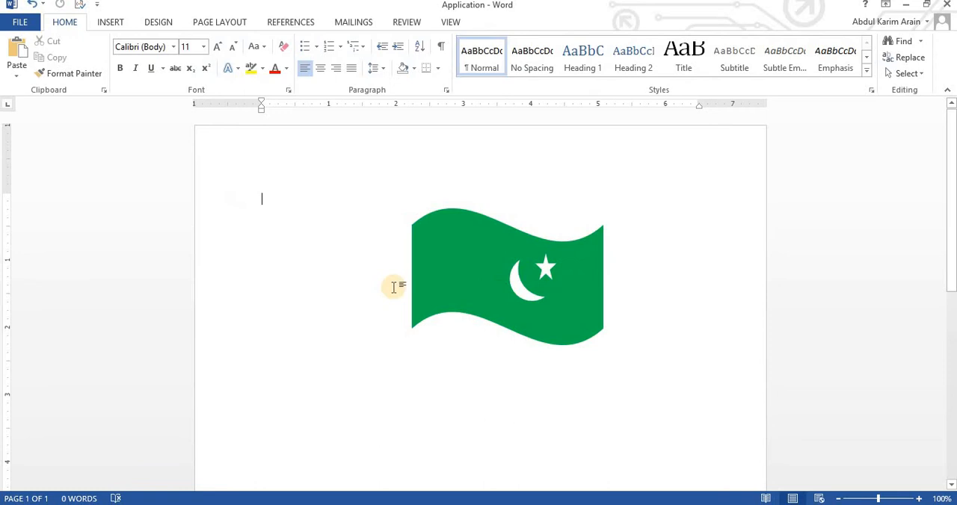
Cut the green wave shape out of the document.
right_click(442, 238)
left_click(465, 250)
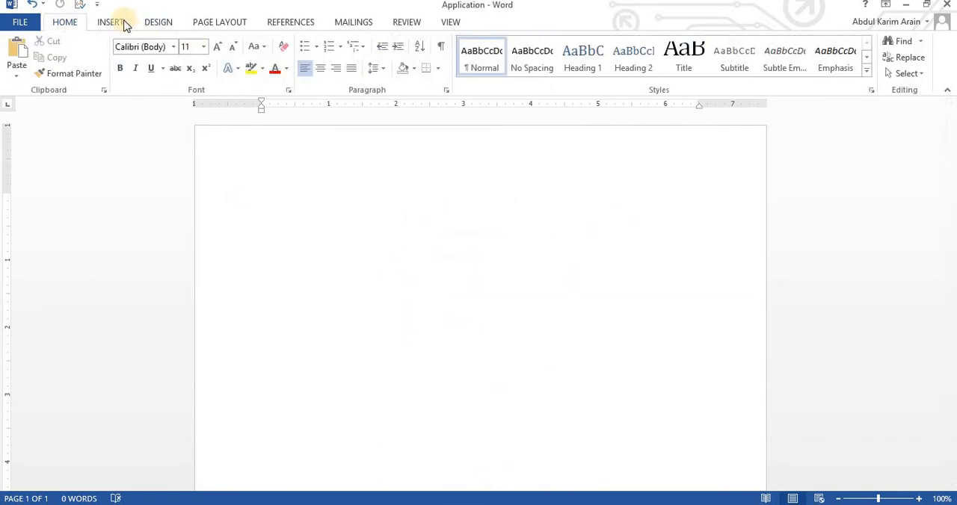
Look through the SmartArt Process and List categories and insert a Basic Cycle graphic from the Cycle category.
left_click(124, 24)
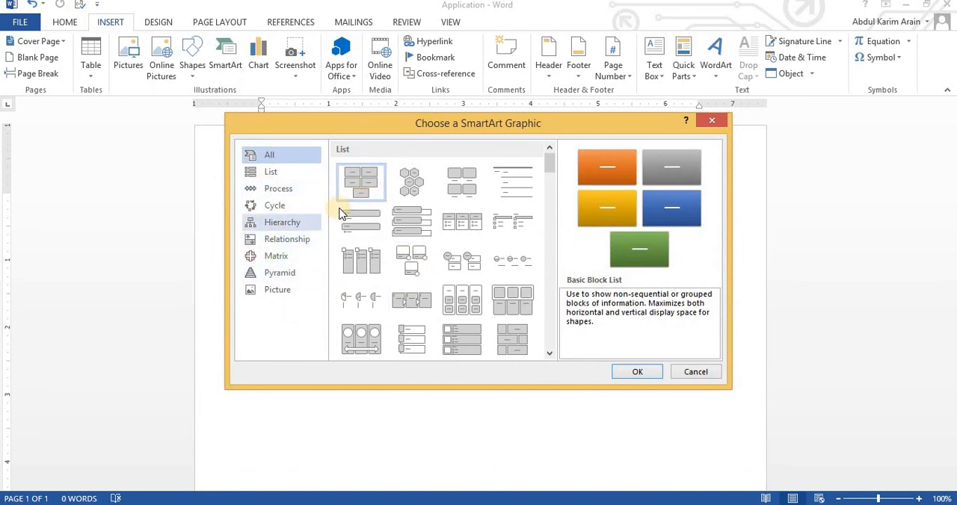
left_click(280, 193)
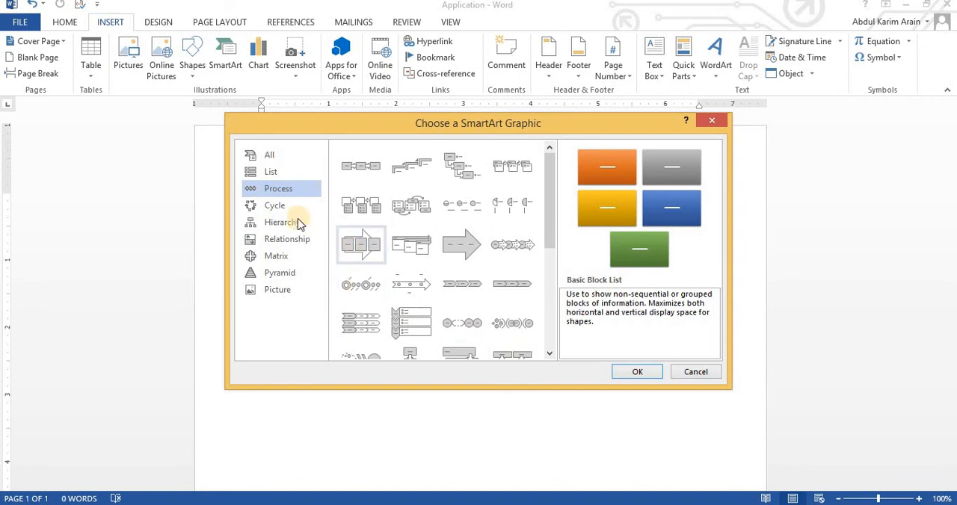
left_click(271, 175)
left_click(274, 205)
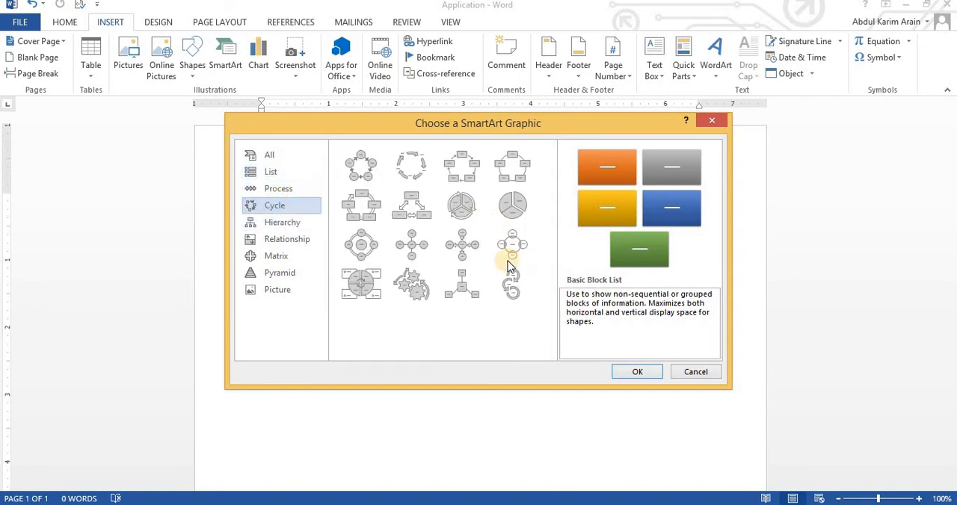
left_click(365, 163)
left_click(634, 371)
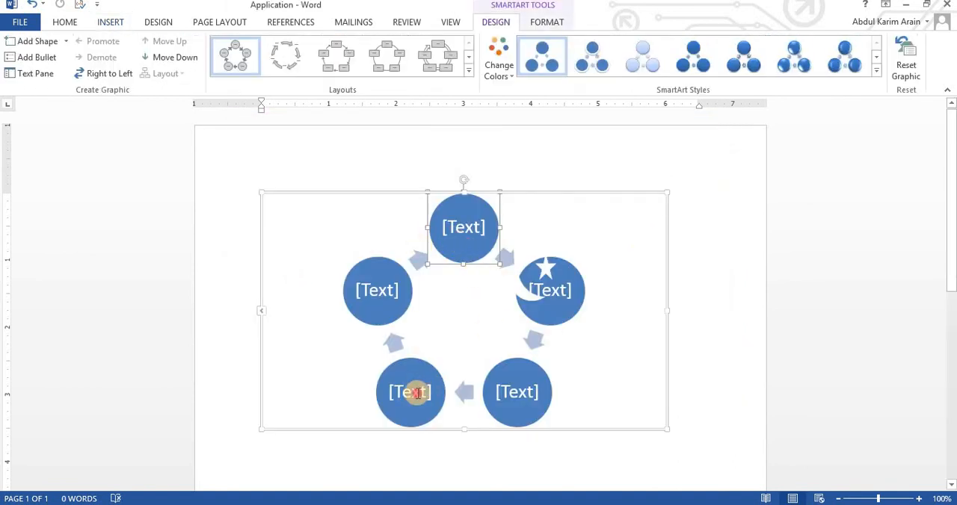
Label the lower-left circle of the cycle graphic "Water".
left_click(413, 394)
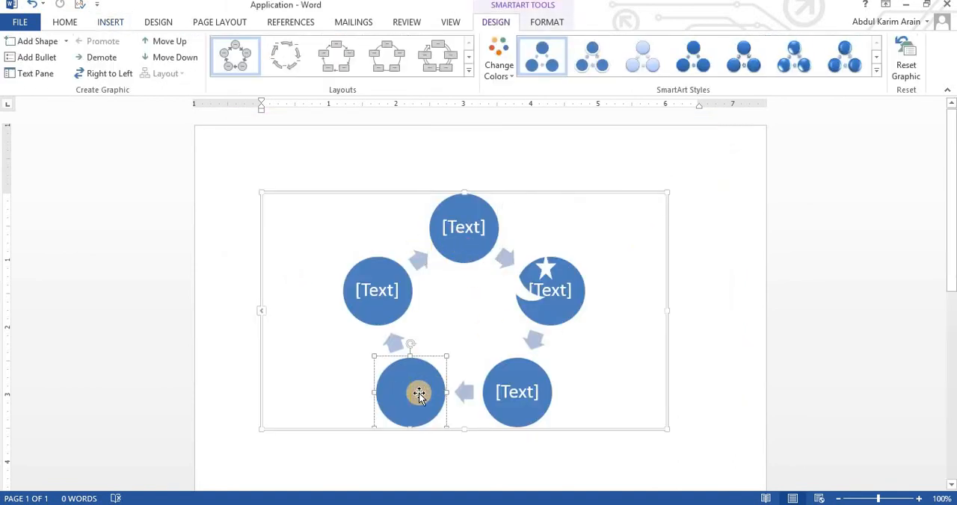
type("Wha")
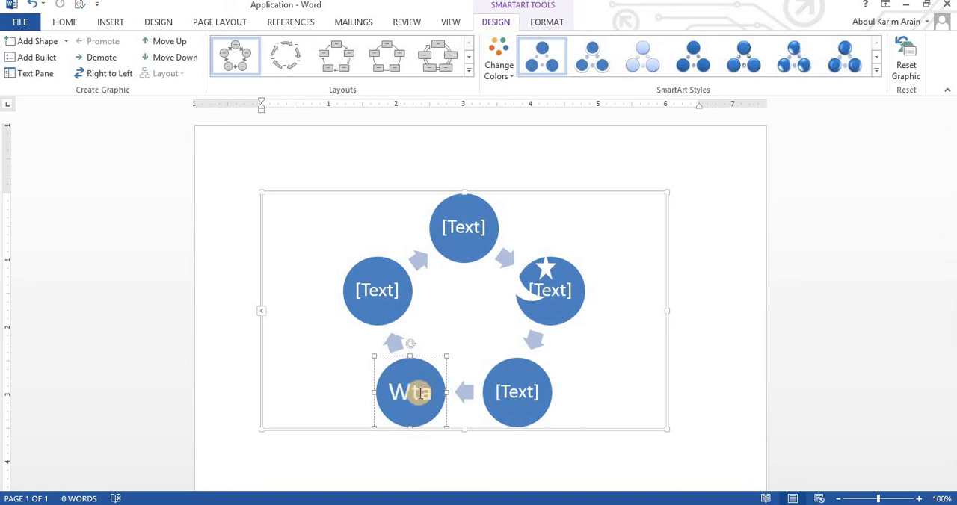
type("ater")
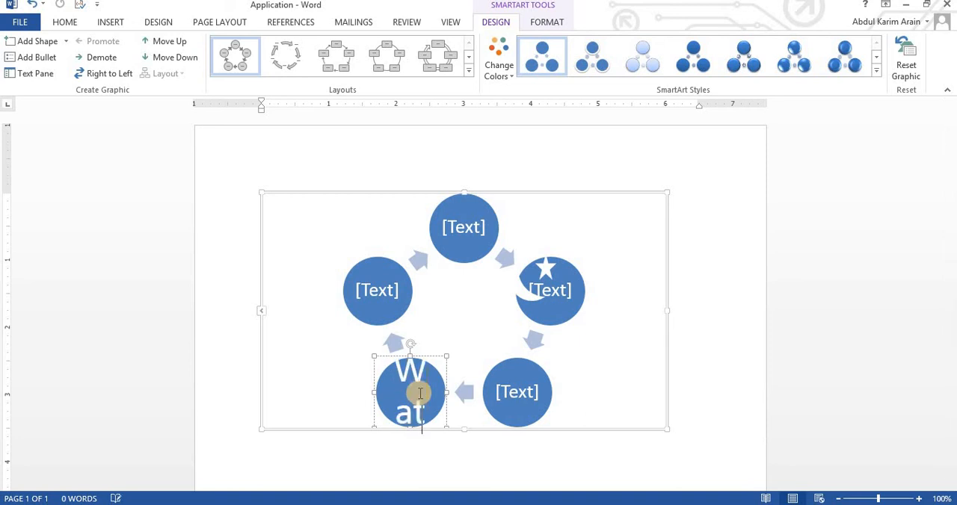
Enter "He" as the label text in the circle that follows "Water" in the cycle.
left_click(384, 299)
type("He")
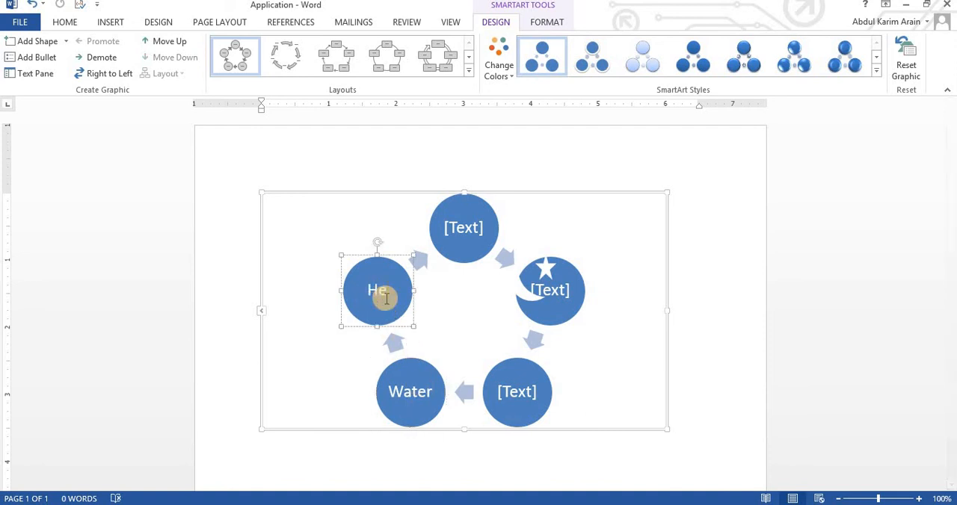